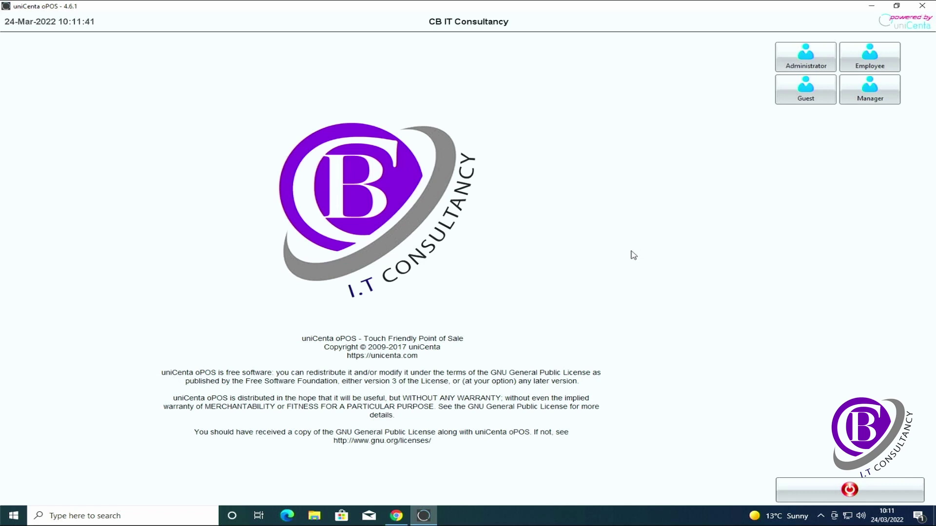
Step: Log in as Administrator and open the Categories editor under Administration > Stock
click(787, 63)
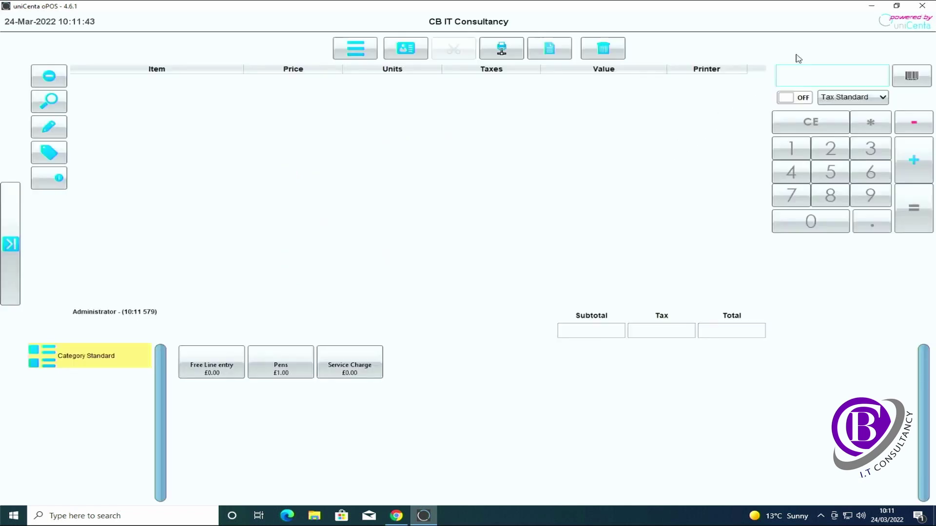
click(11, 245)
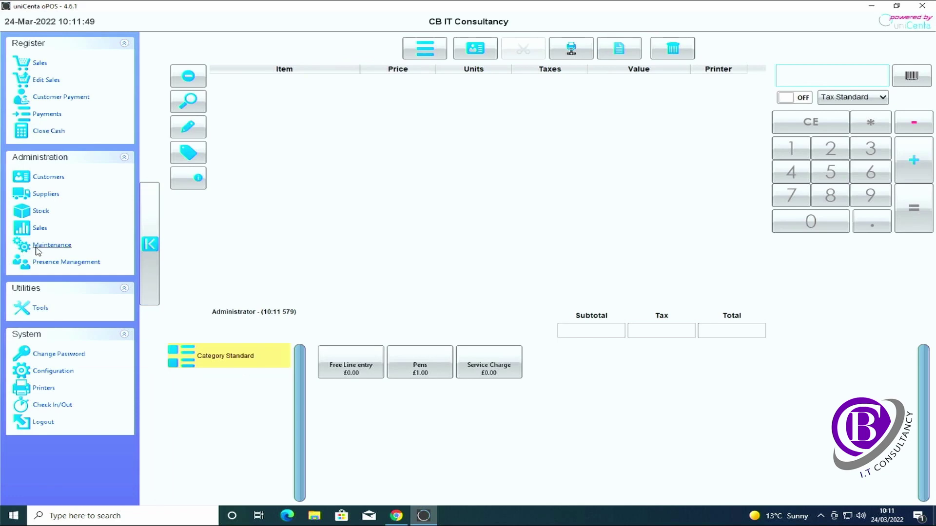
click(41, 211)
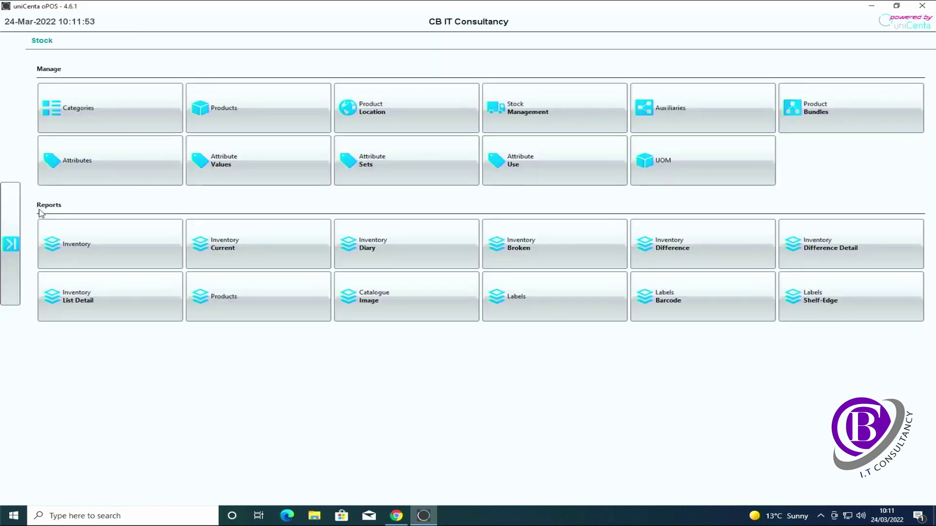
click(119, 118)
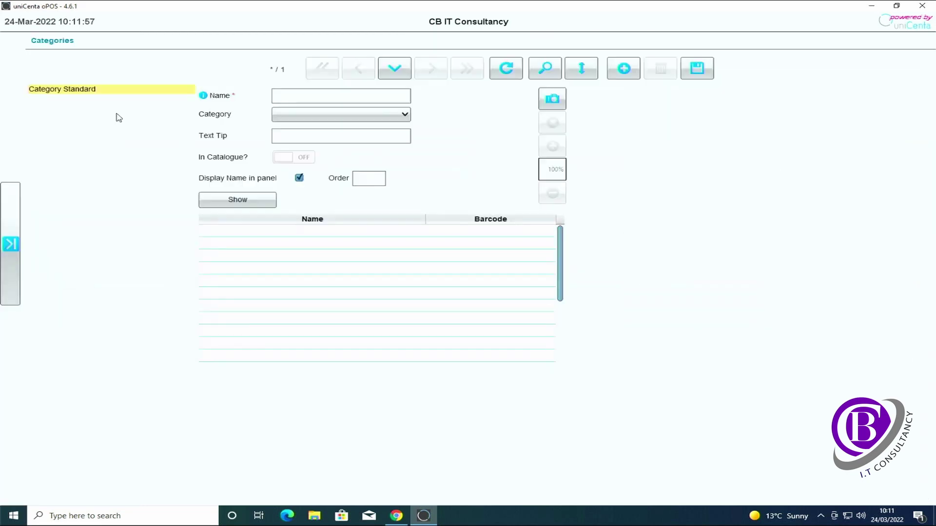
Step: Create a top-level category named Systems
click(334, 95)
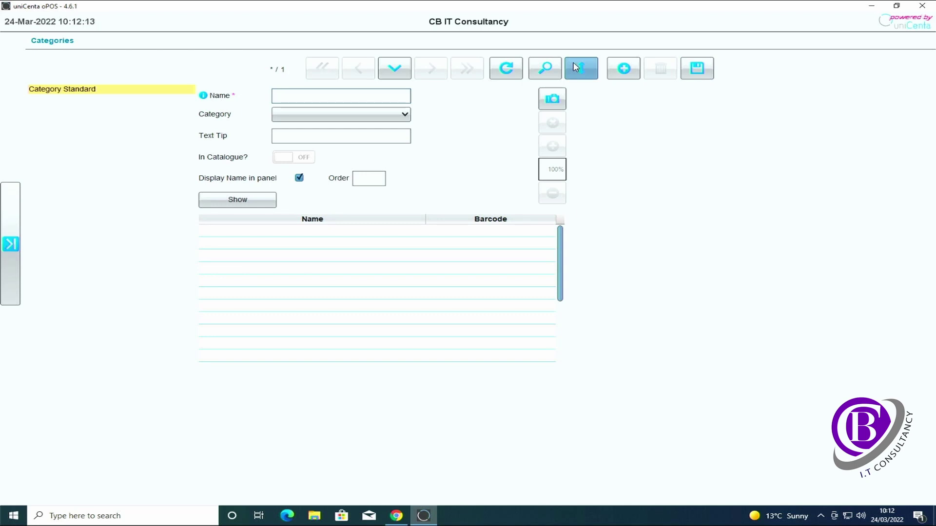
text(S)
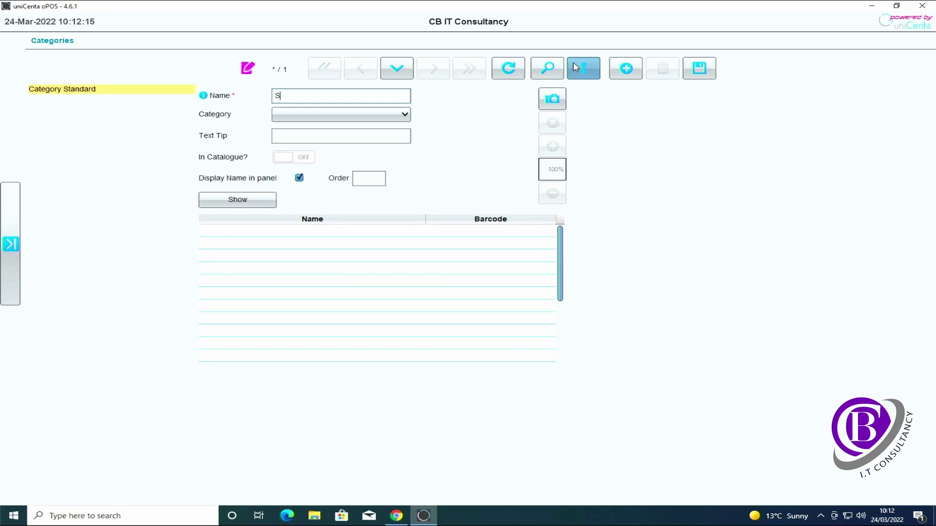
text(ystems)
click(393, 114)
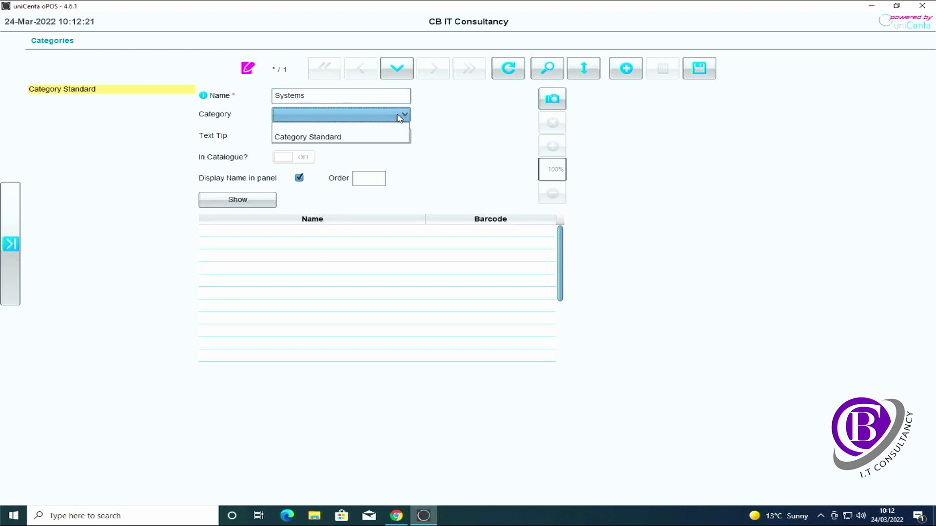
click(400, 118)
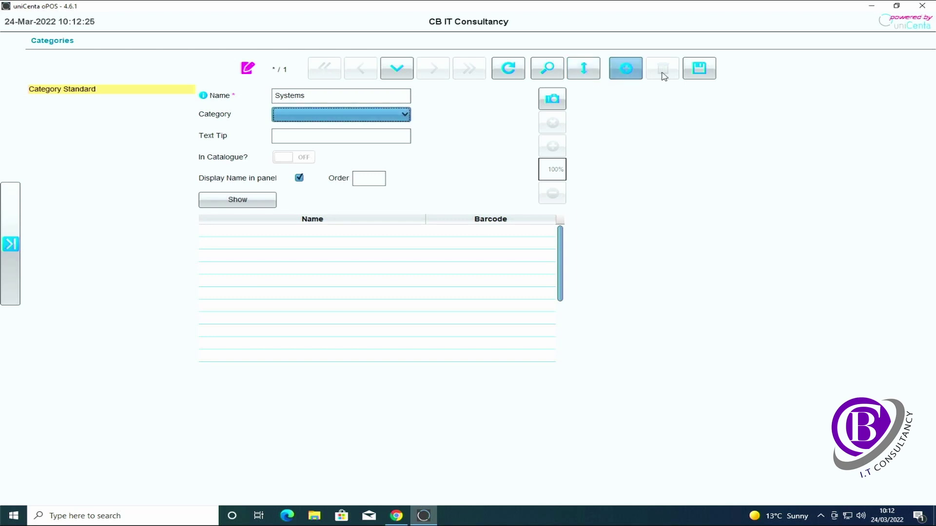
click(688, 77)
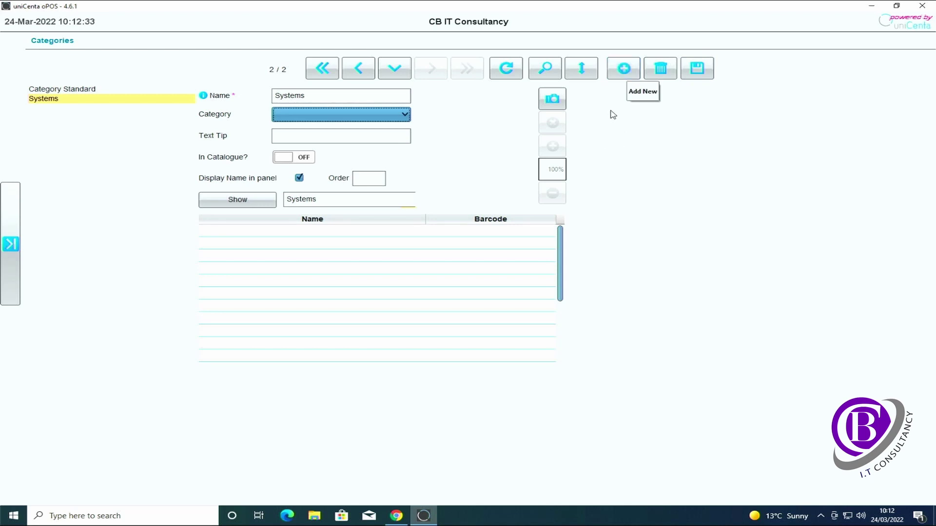
Step: Add the New PC's category and save it with Systems as its parent
click(623, 68)
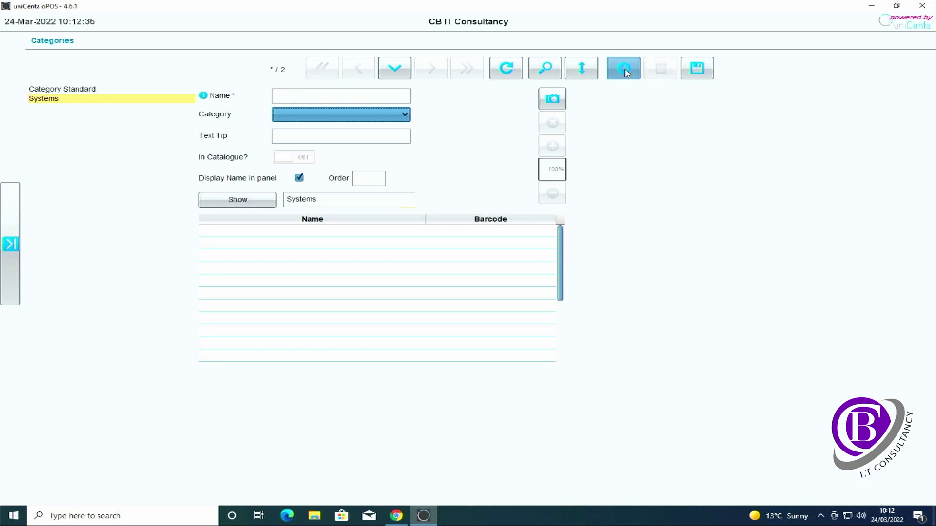
click(393, 100)
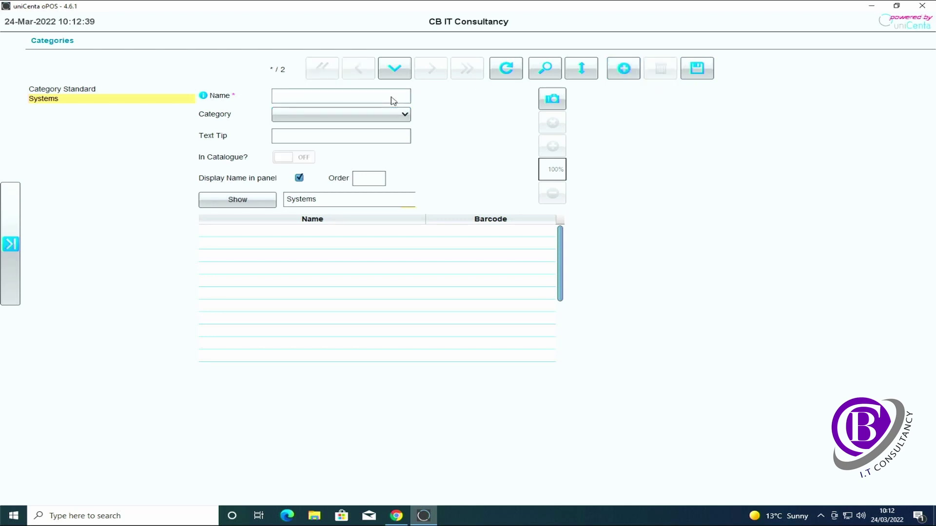
text(New PC's)
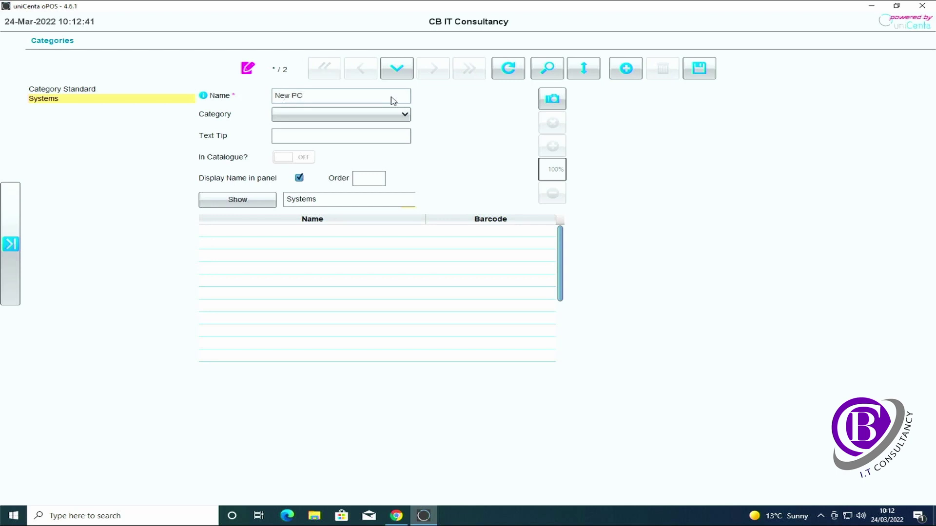
click(699, 68)
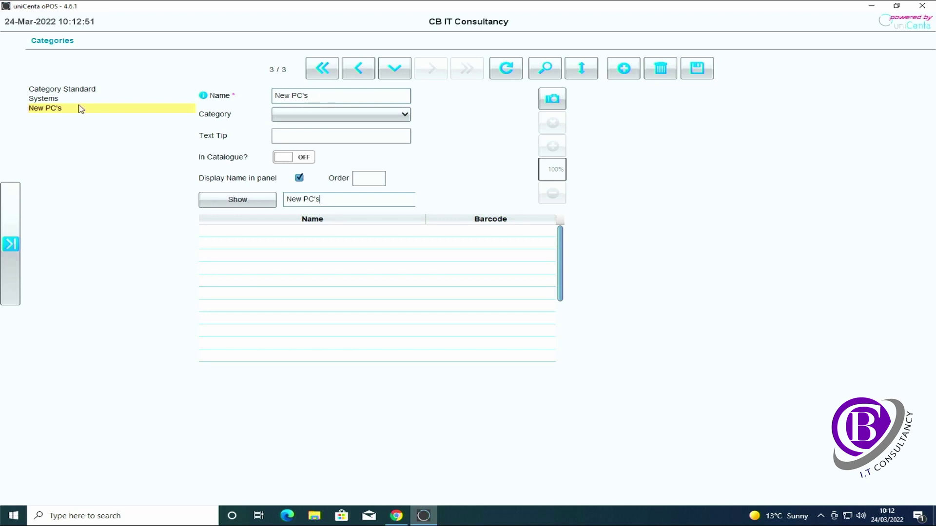
click(307, 117)
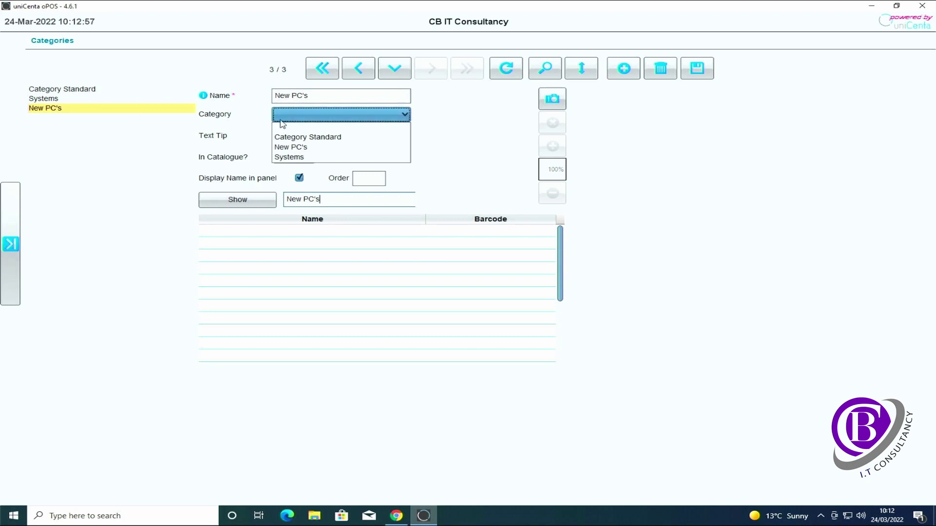
click(291, 119)
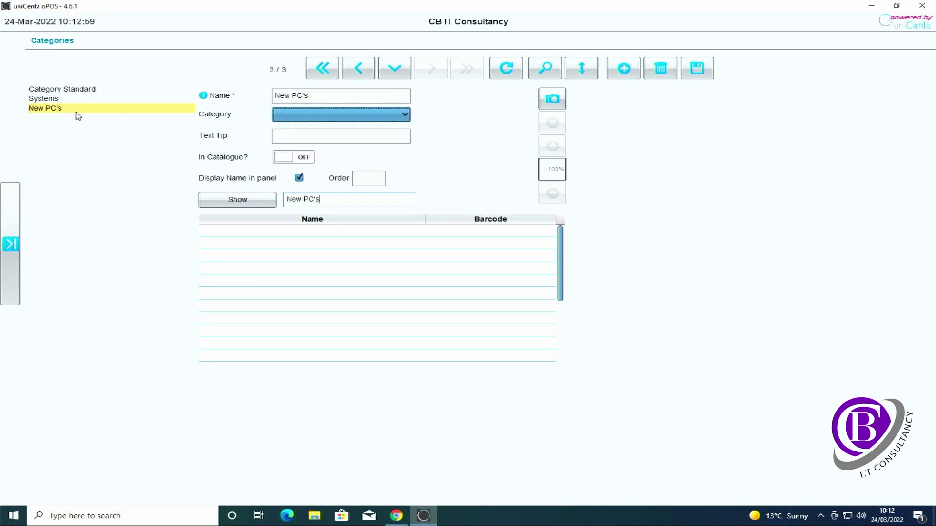
click(308, 119)
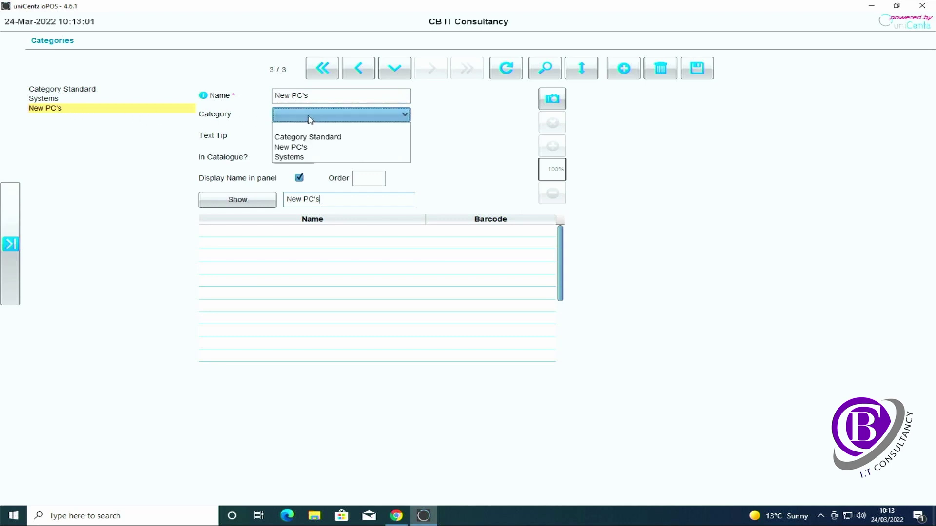
click(309, 158)
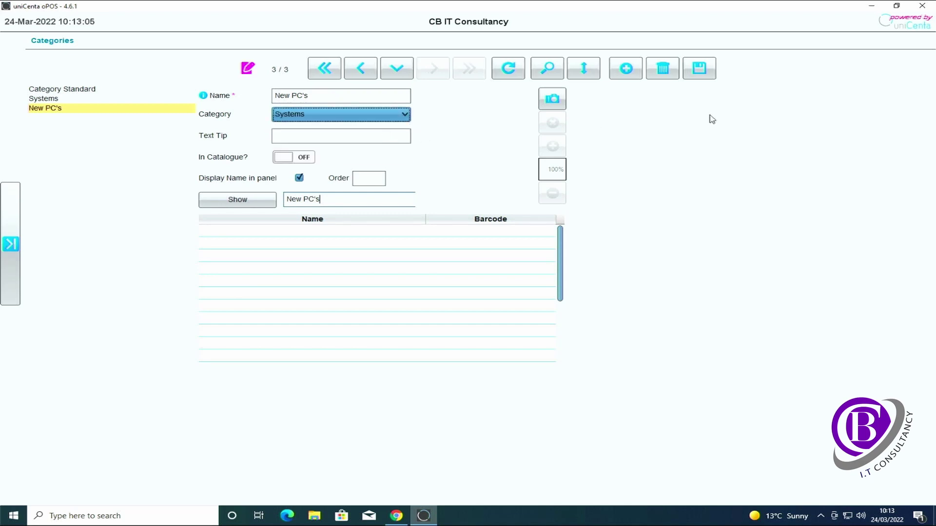
click(698, 73)
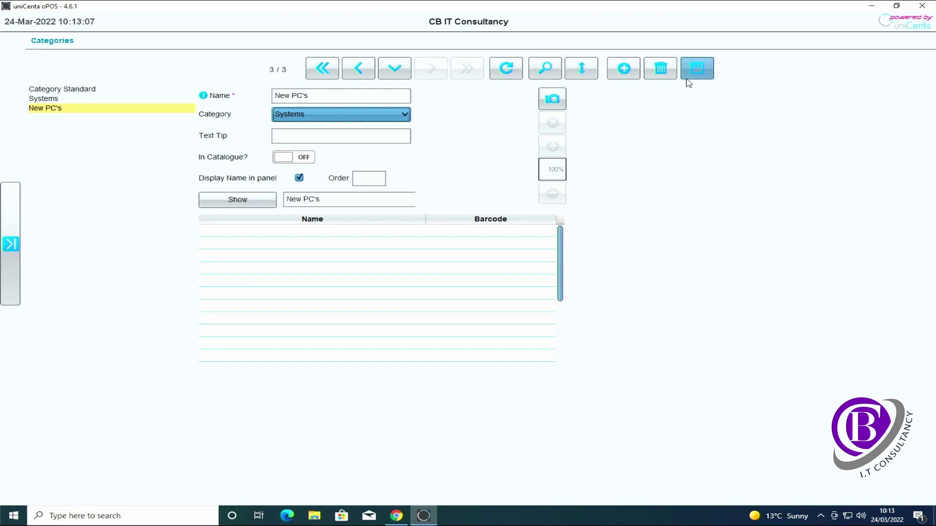
click(625, 71)
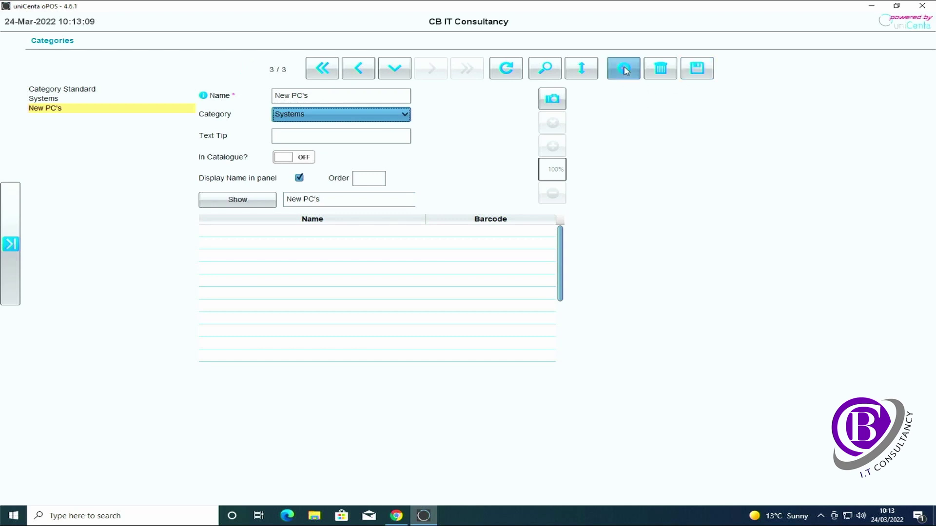
Step: Add a Refurbished PC's category under Systems
click(383, 97)
text(Refur)
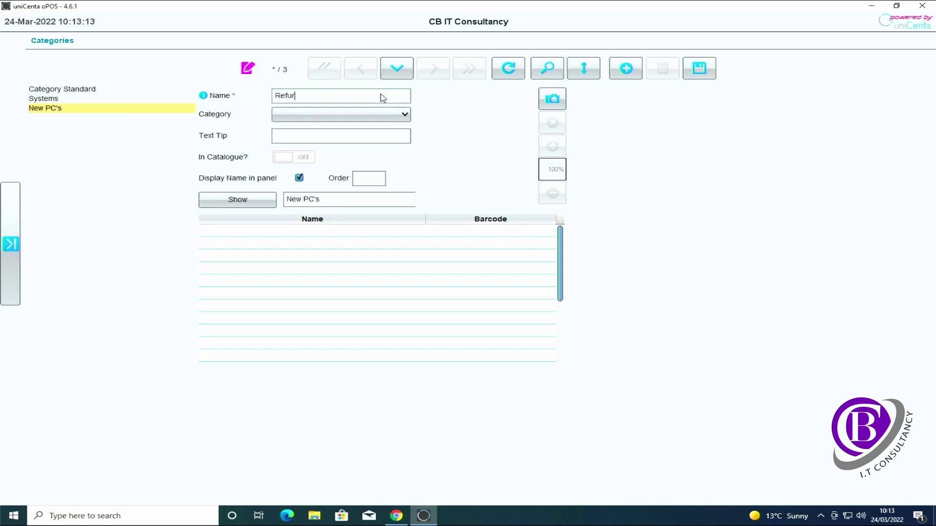
text(bished PC's)
click(382, 113)
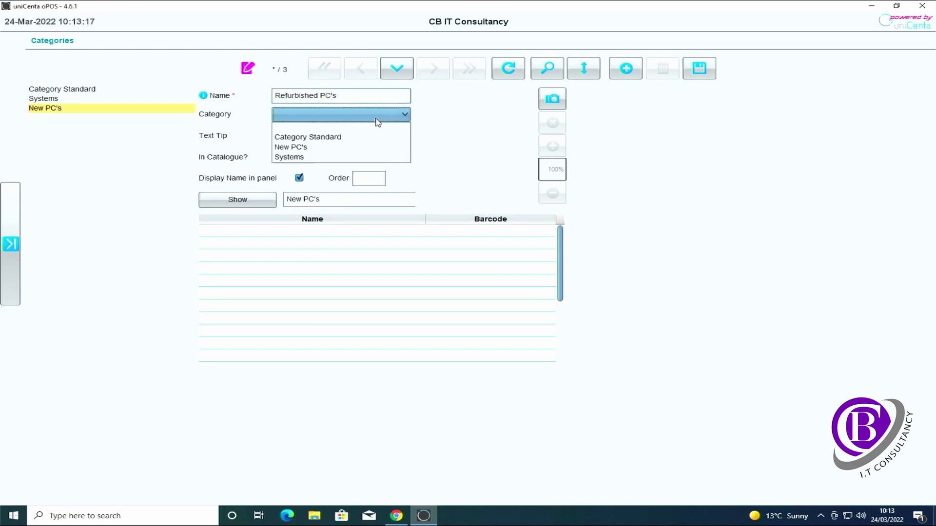
click(314, 157)
click(701, 72)
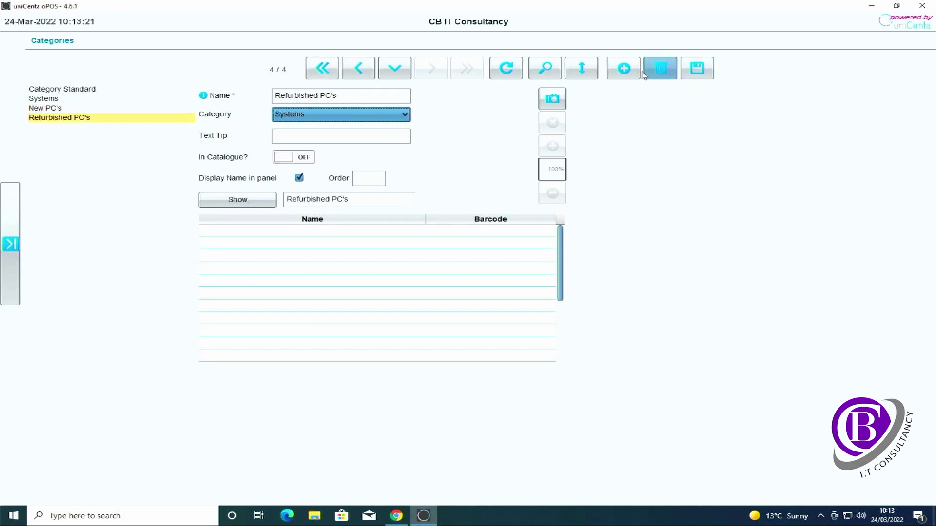
Step: Add a New Laptops category under Systems
click(623, 69)
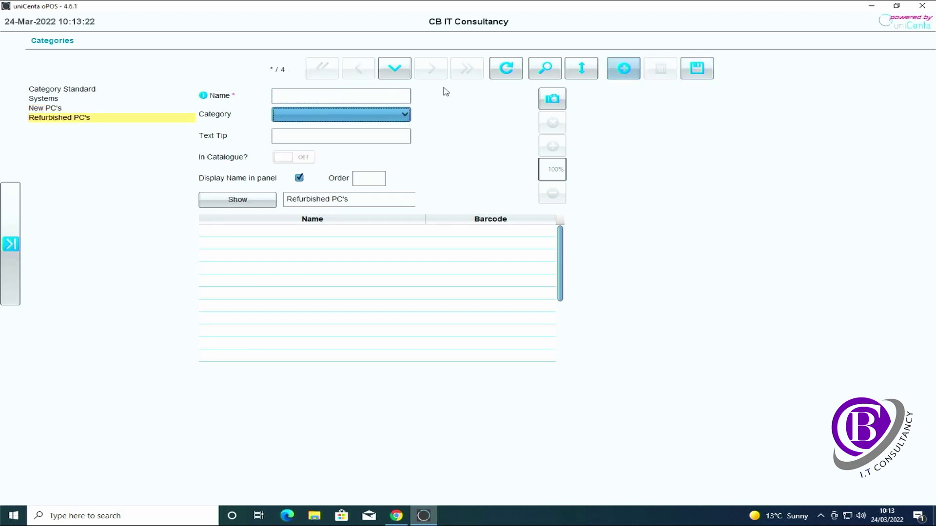
click(372, 100)
text(New Laptops)
click(396, 115)
click(332, 167)
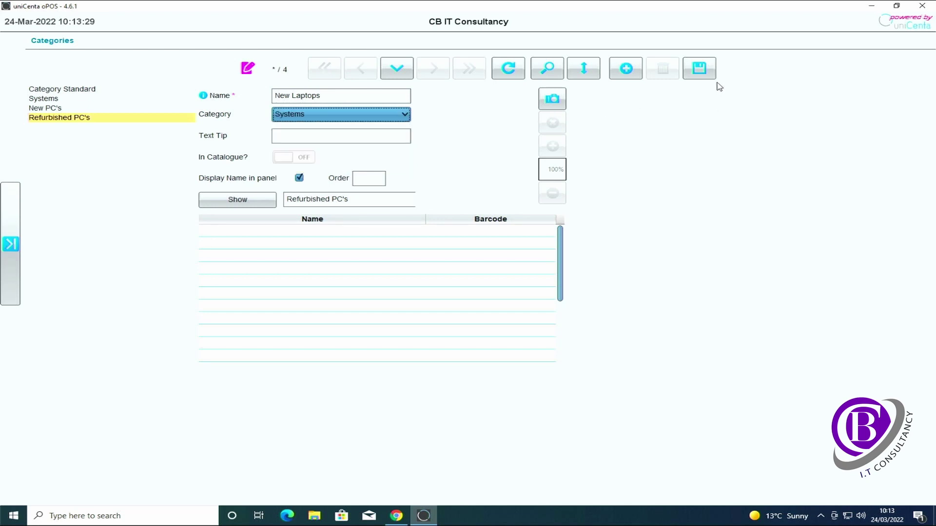
click(695, 70)
Step: Add a Refurbished Laptops category under Systems
click(623, 68)
click(382, 99)
text(Refue)
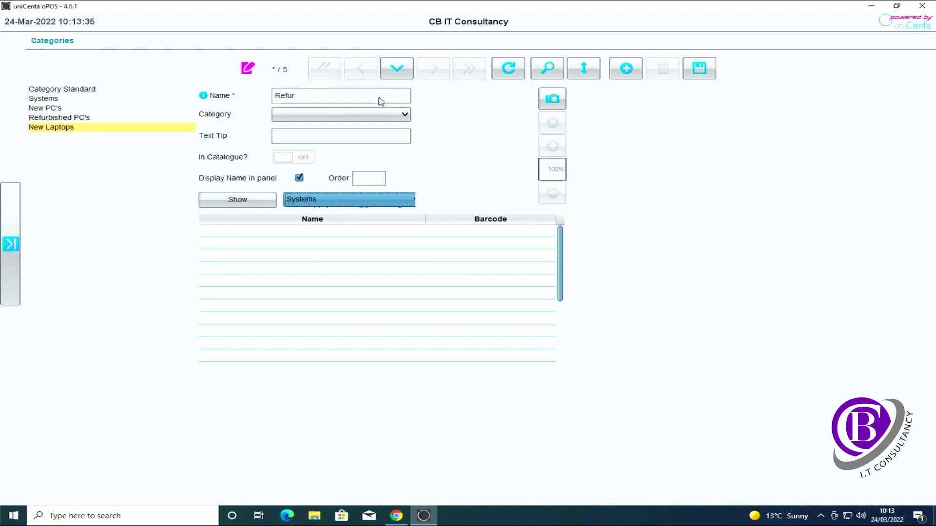
text(bished Laptops)
click(380, 115)
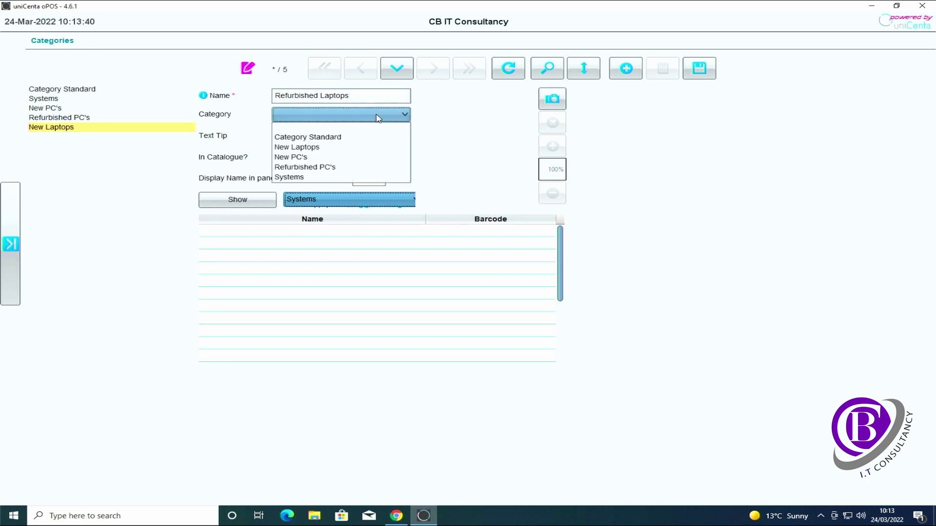
click(308, 177)
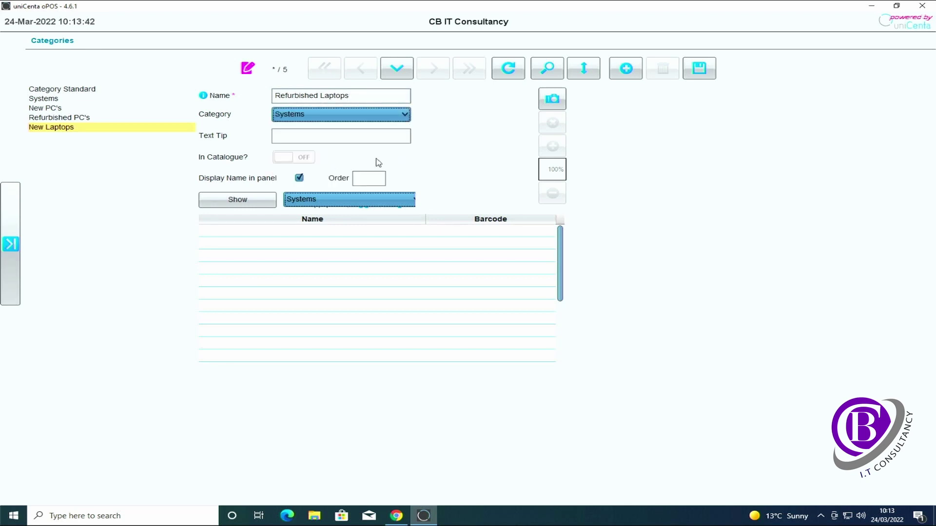
click(707, 79)
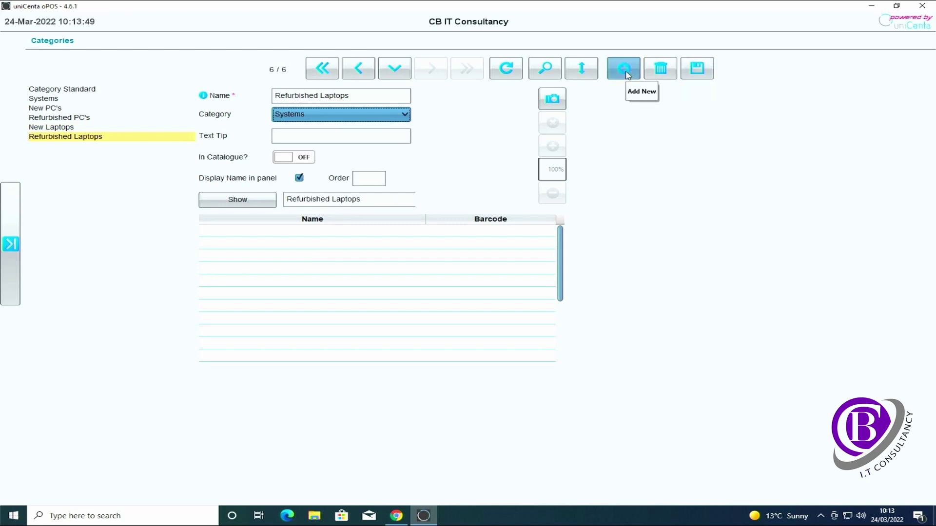
Step: Create a top-level Hardware category
click(628, 75)
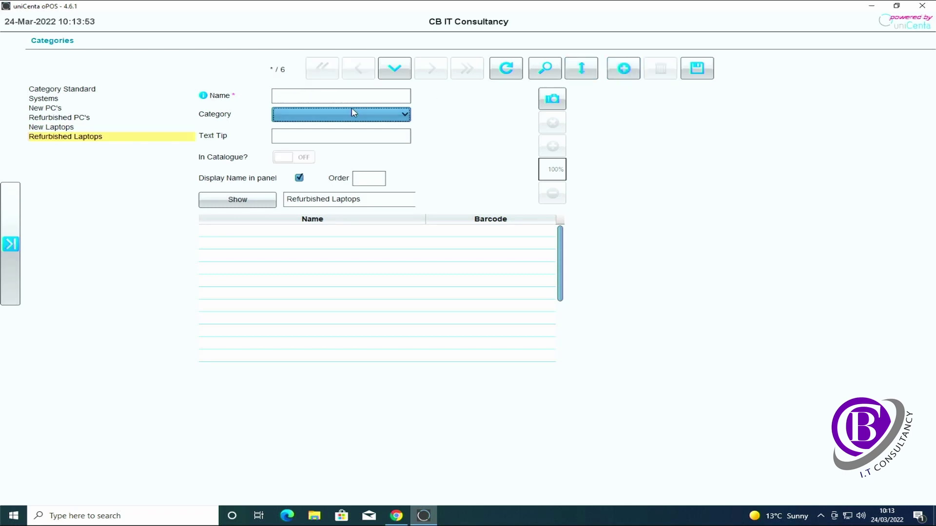
click(372, 95)
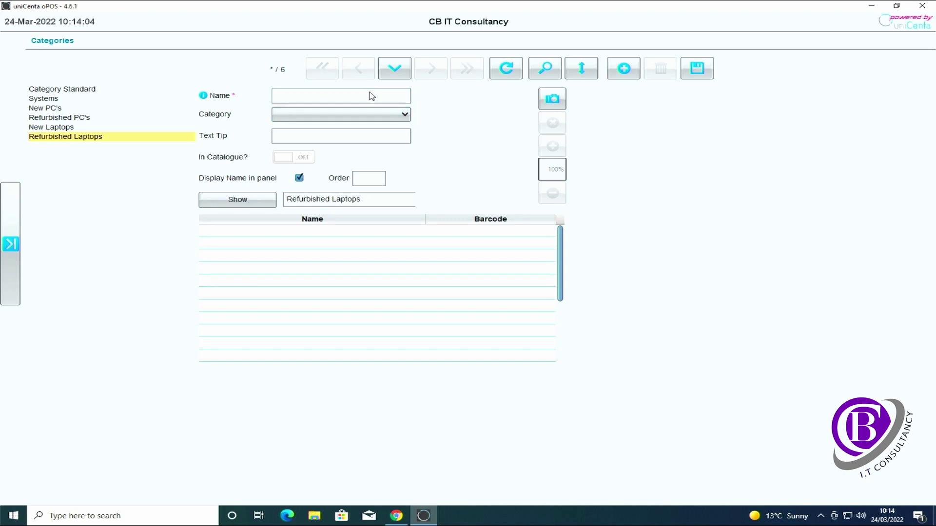
text(Hardware)
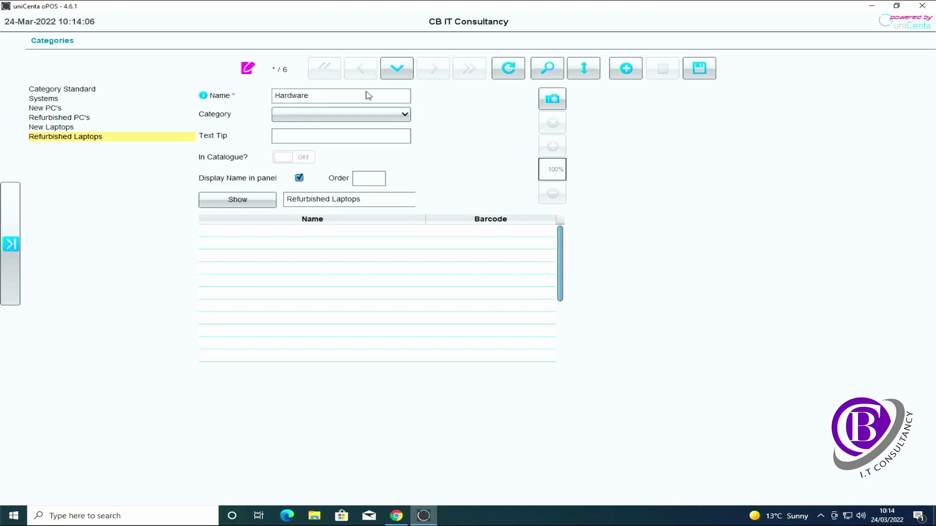
click(692, 72)
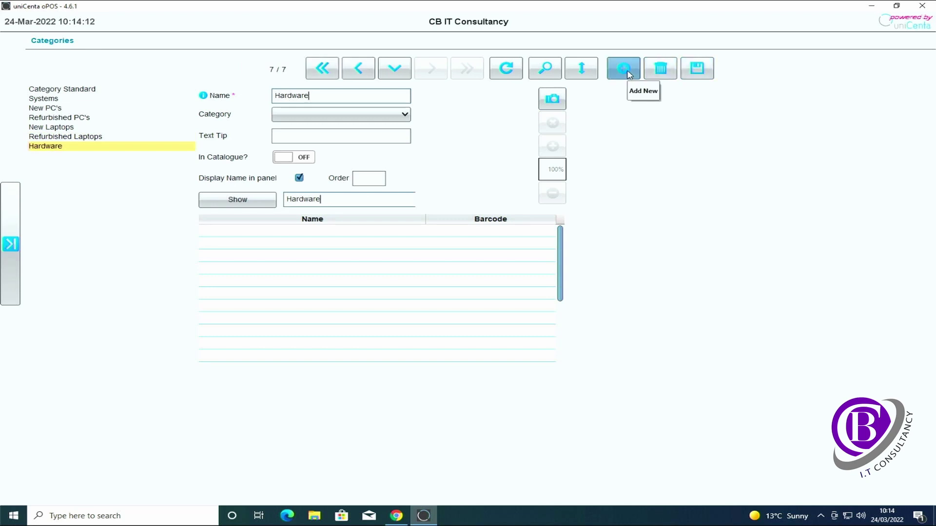
Step: Add a CPU's category under Hardware
click(629, 74)
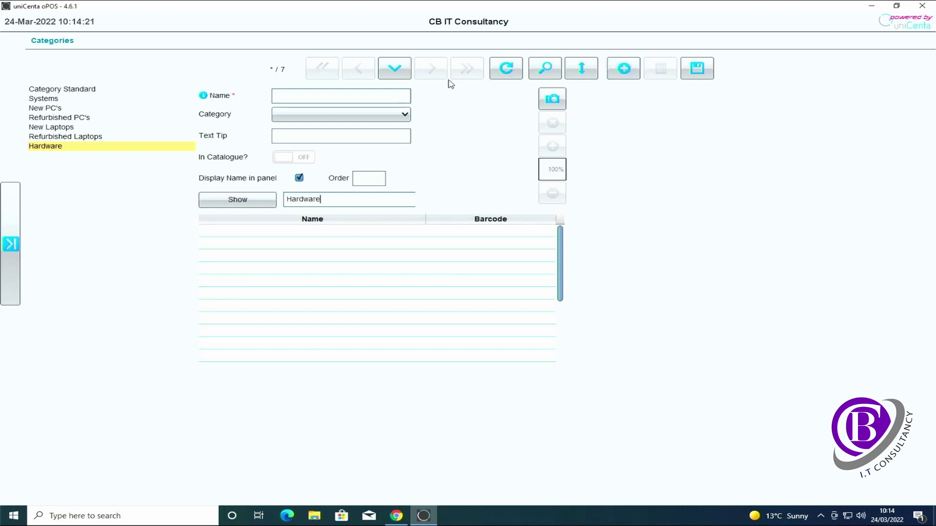
text(CPU)
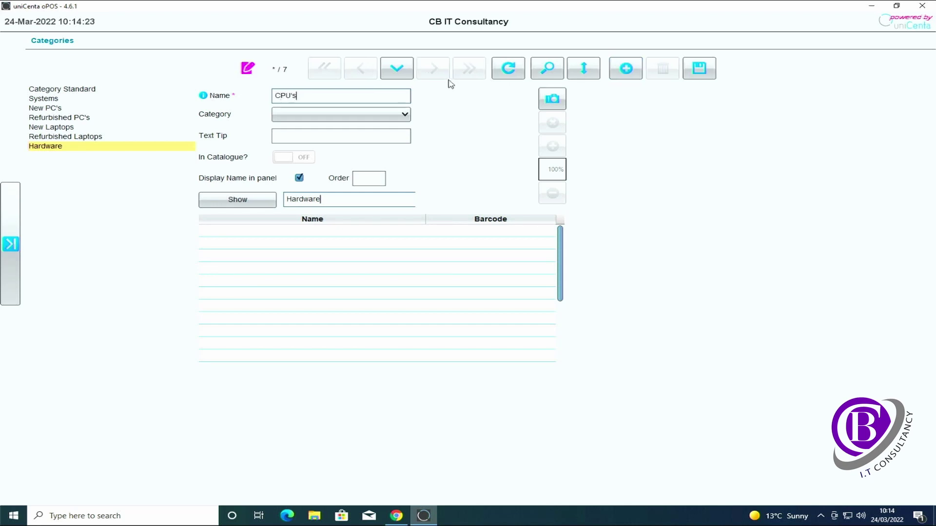
text('s)
click(404, 114)
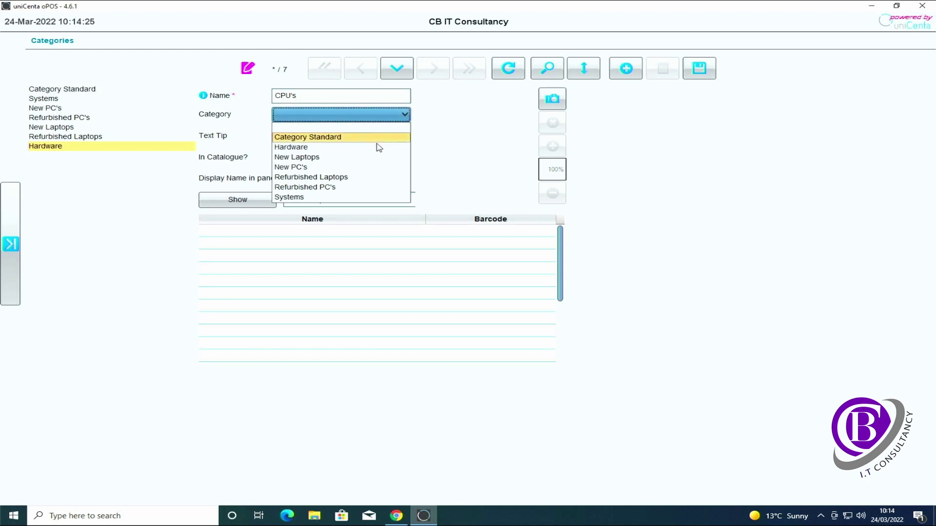
click(378, 147)
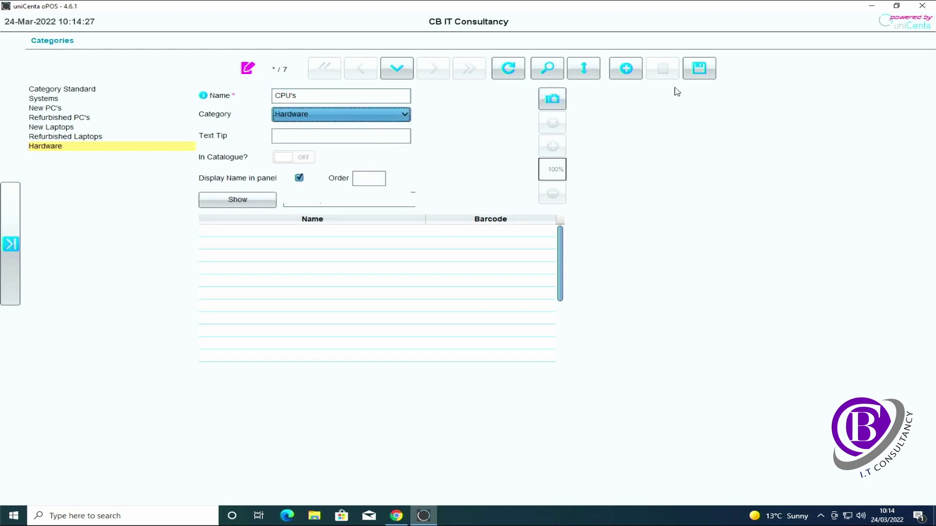
click(699, 68)
Step: Add a Graphics Cards category under Hardware
click(633, 70)
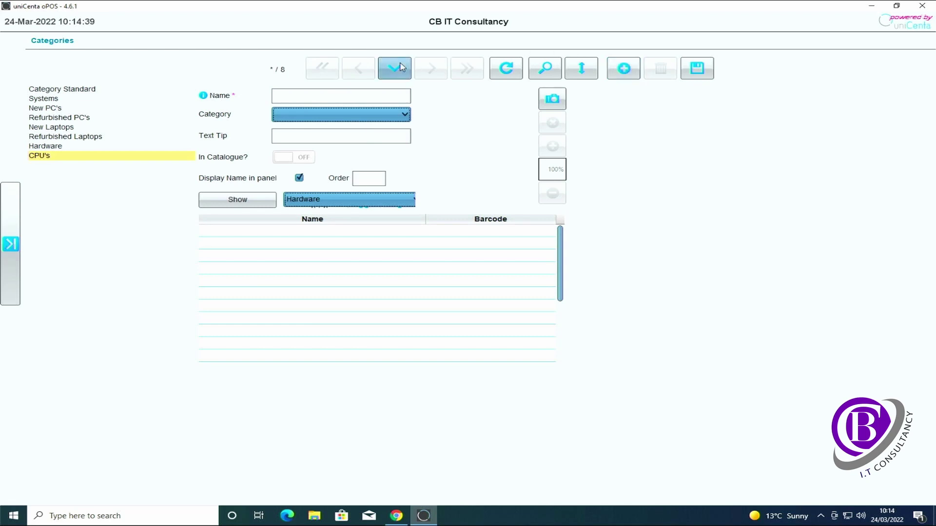
click(353, 102)
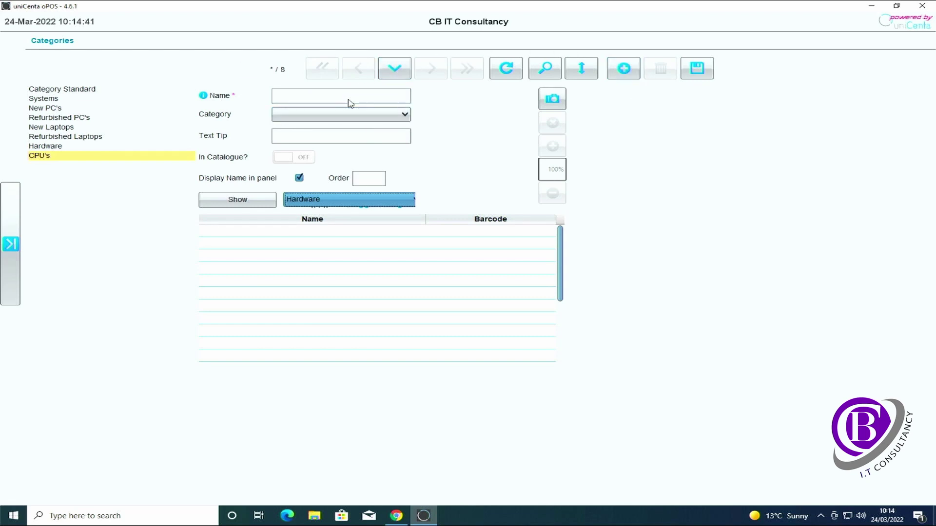
text(Graphics Cards)
click(353, 116)
click(353, 116)
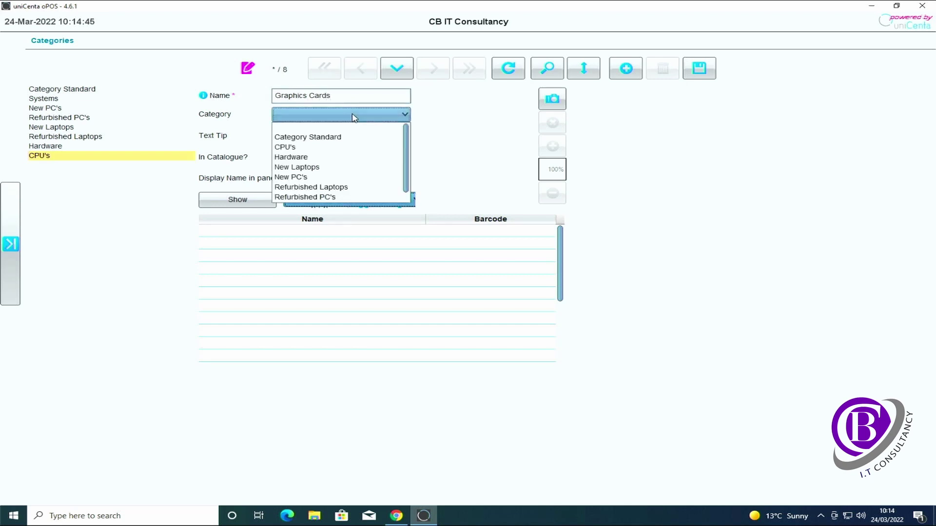
click(325, 158)
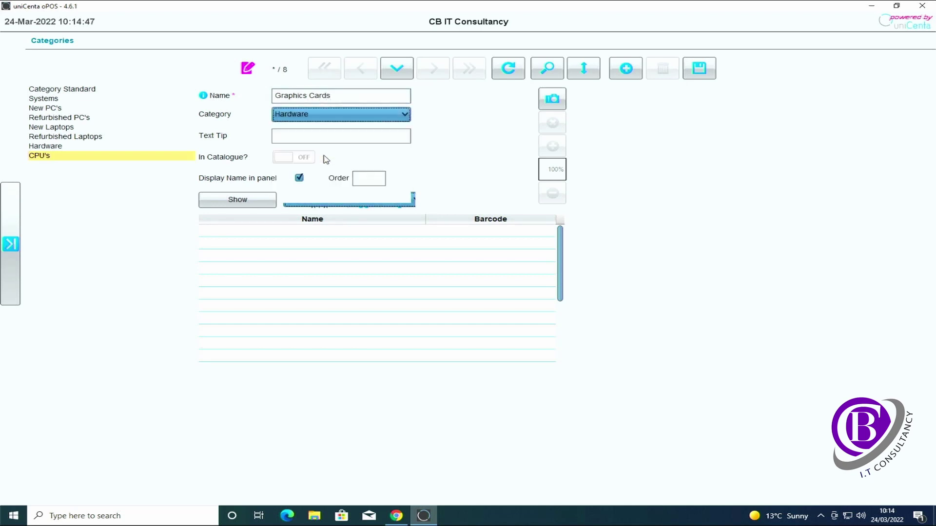
click(699, 74)
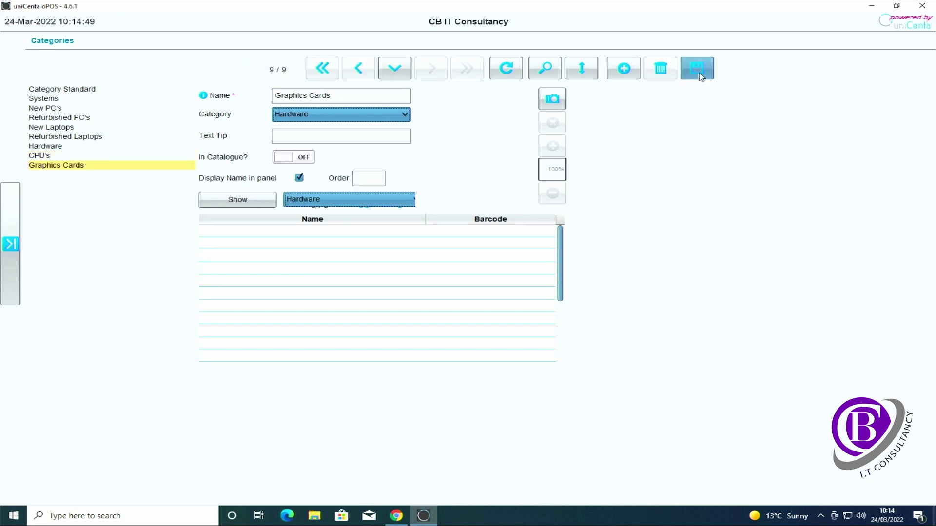
Step: Start an Intel CPU's category with CPU's as its parent
click(624, 69)
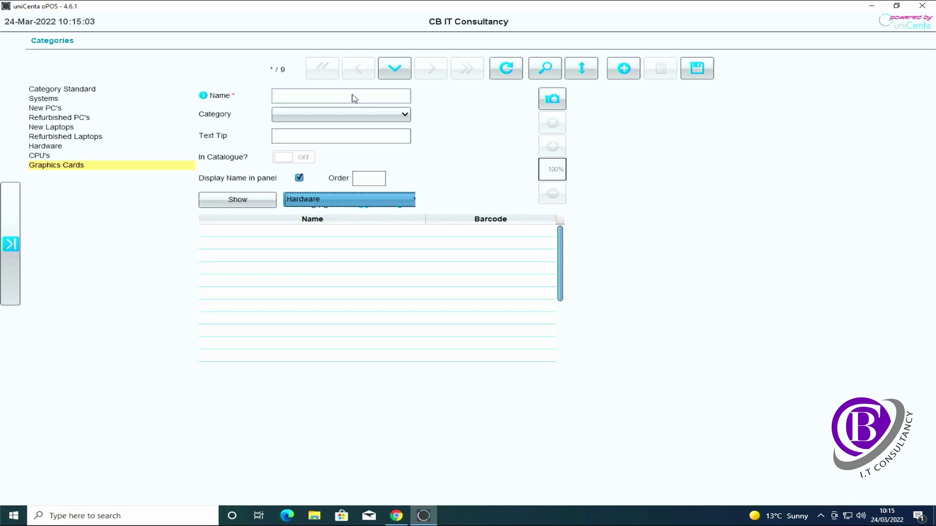
text(Intel CPU's)
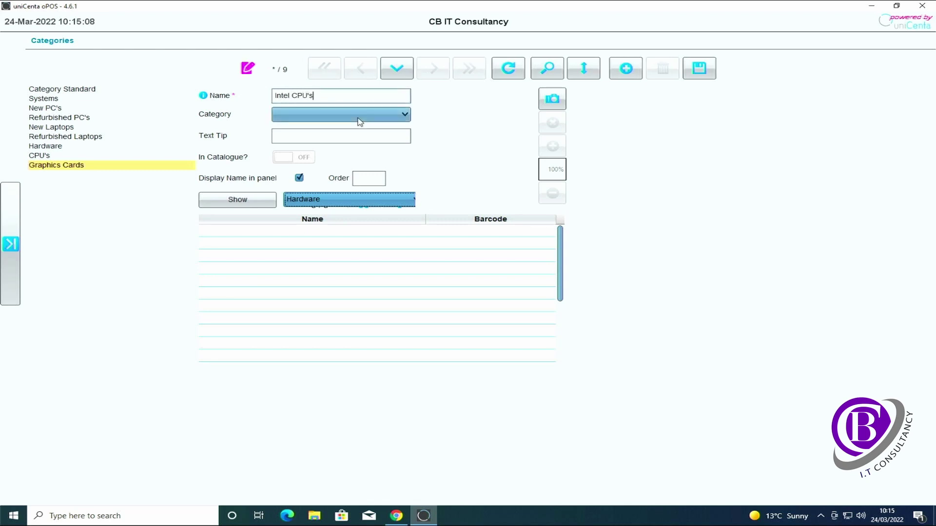
click(358, 116)
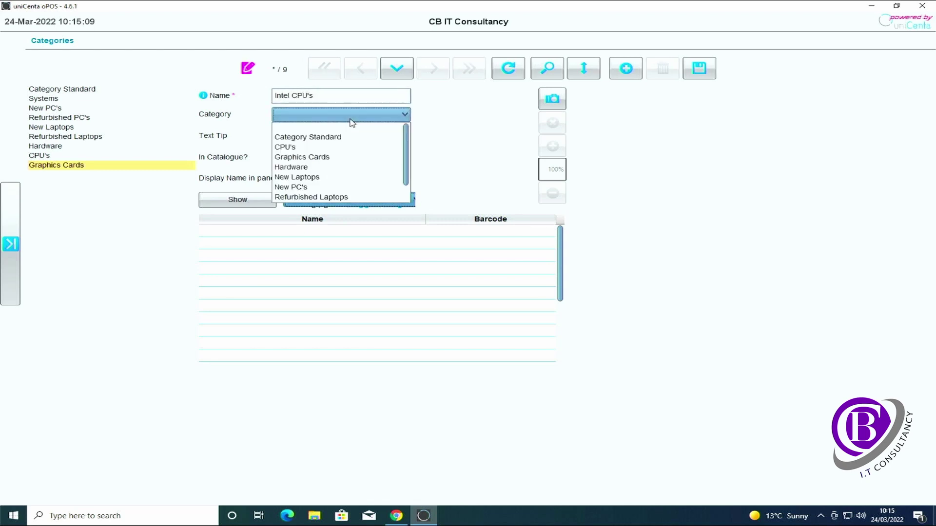
click(306, 147)
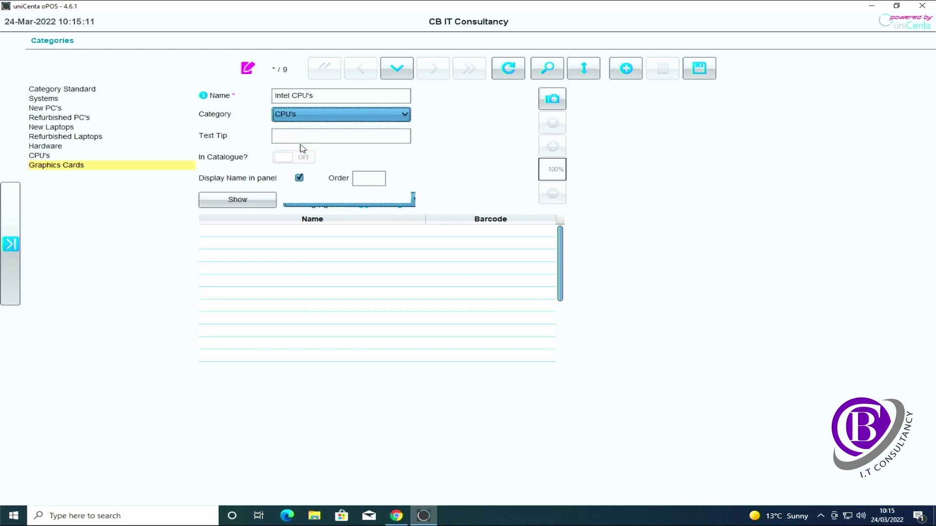
Step: Save Intel CPU's, then add an AMD CPU's category under CPU's
click(701, 70)
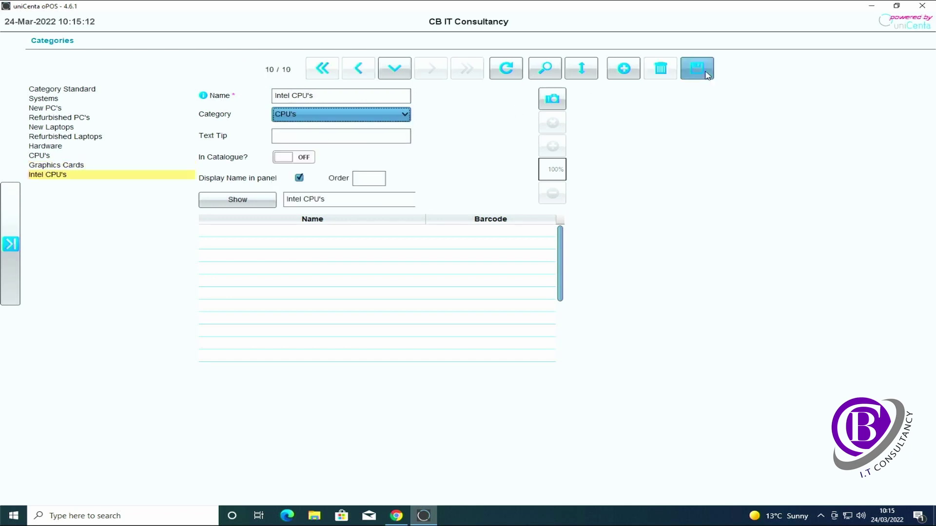
click(624, 77)
click(380, 99)
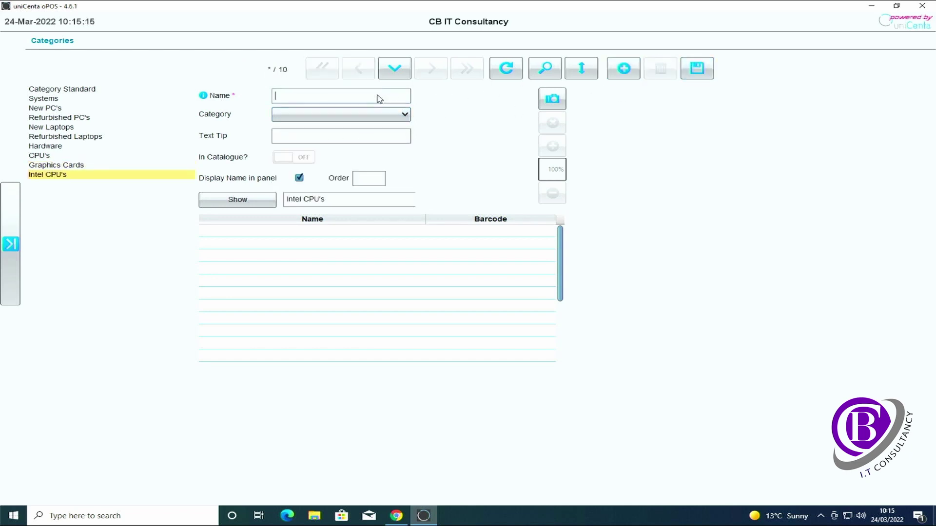
text(AMD CPU's)
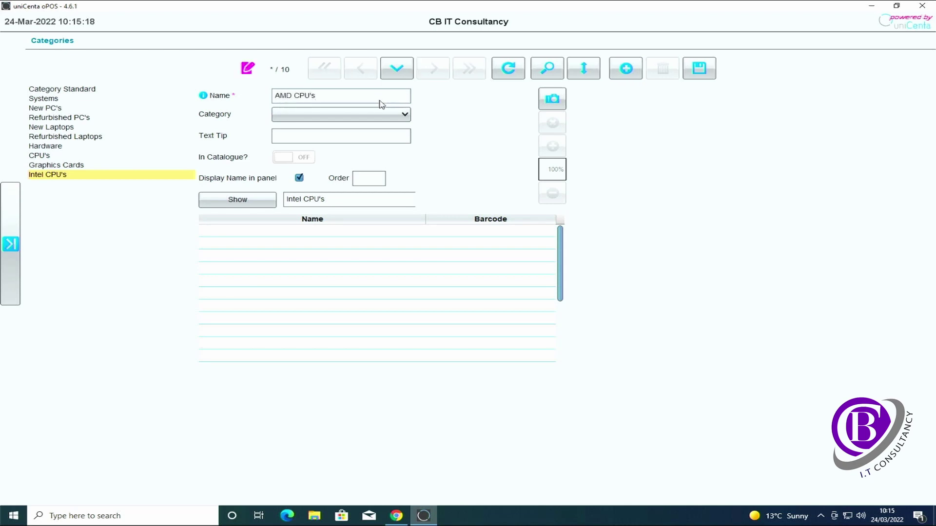
click(381, 116)
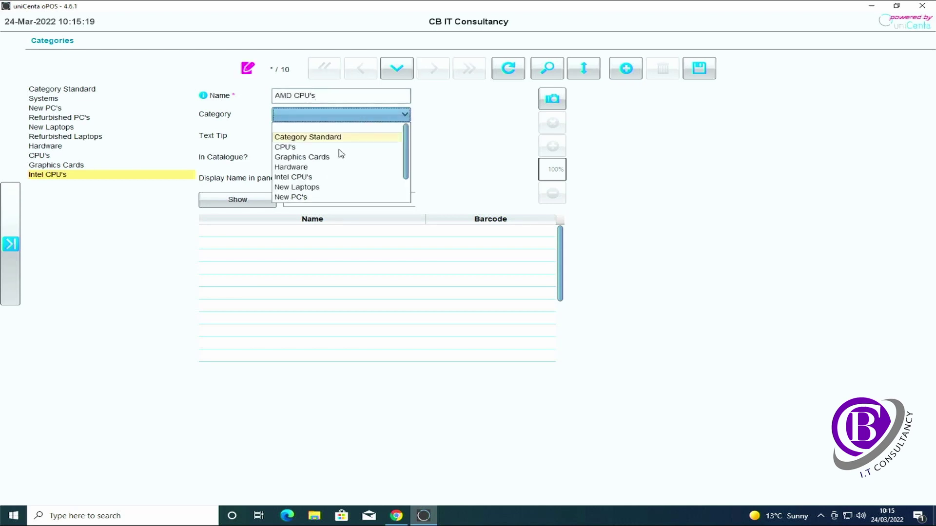
click(341, 147)
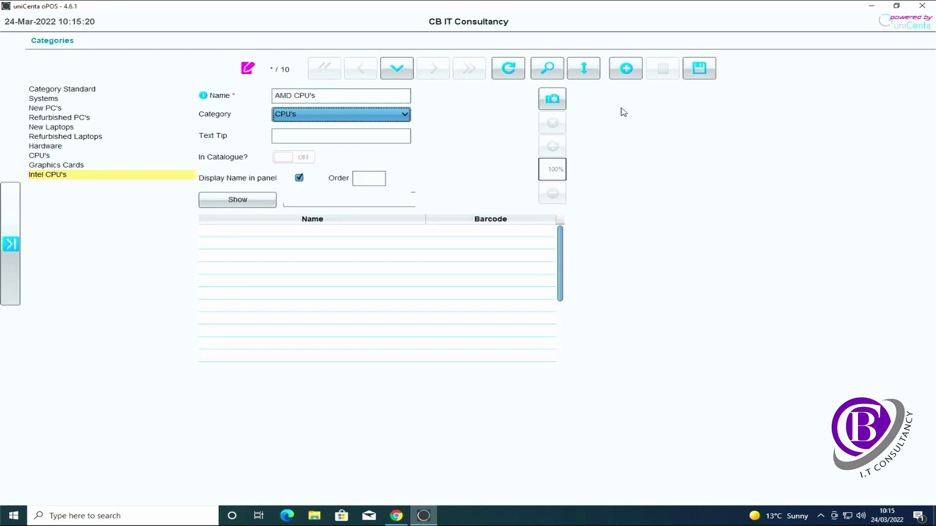
click(700, 73)
Step: Add an Nvidia Graphics Cards category under Graphics Cards
click(616, 73)
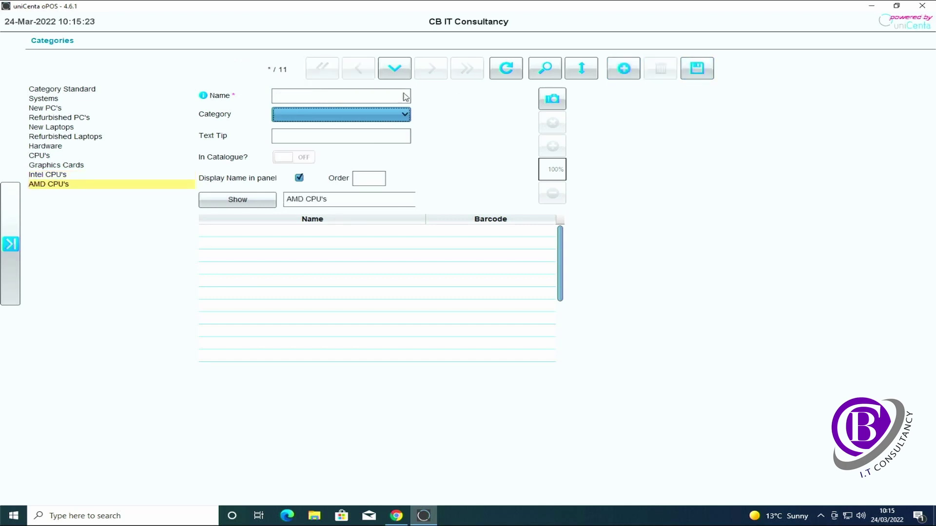
text(Nv)
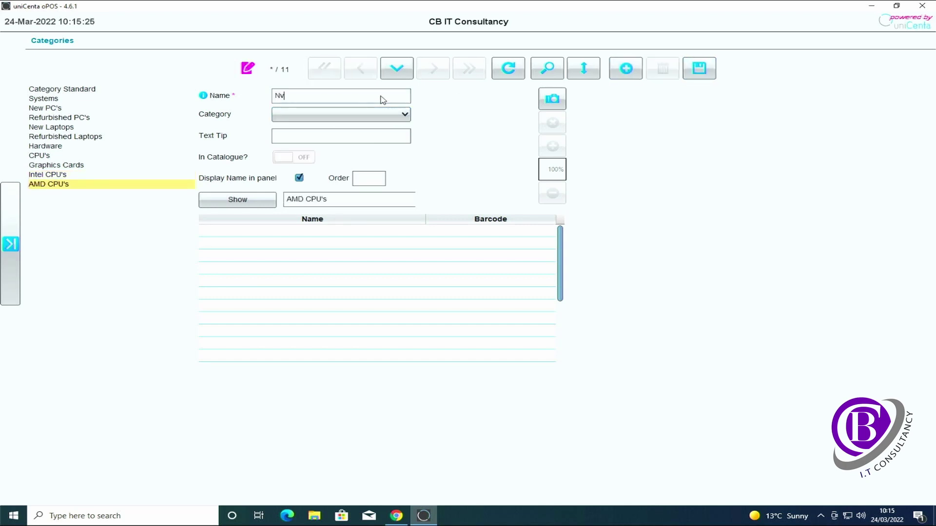
text(idia Grpahihics Cards)
click(384, 114)
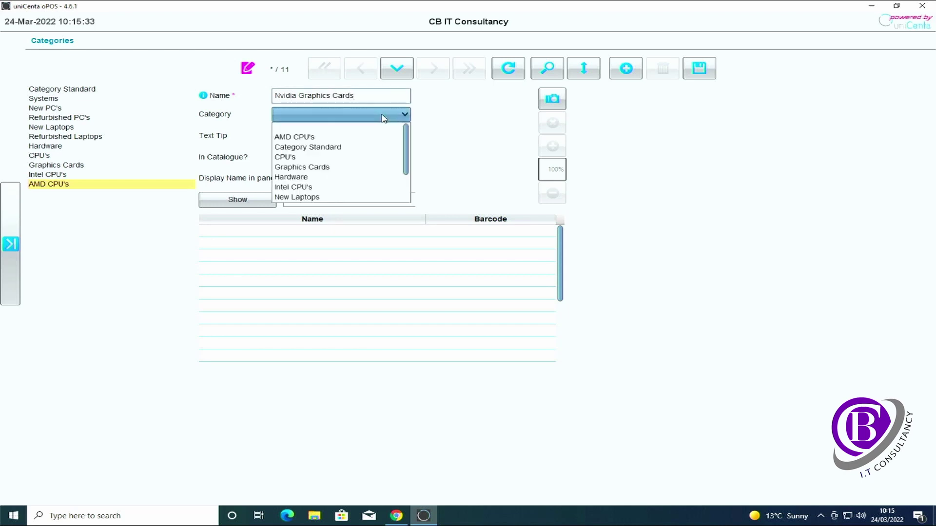
click(352, 169)
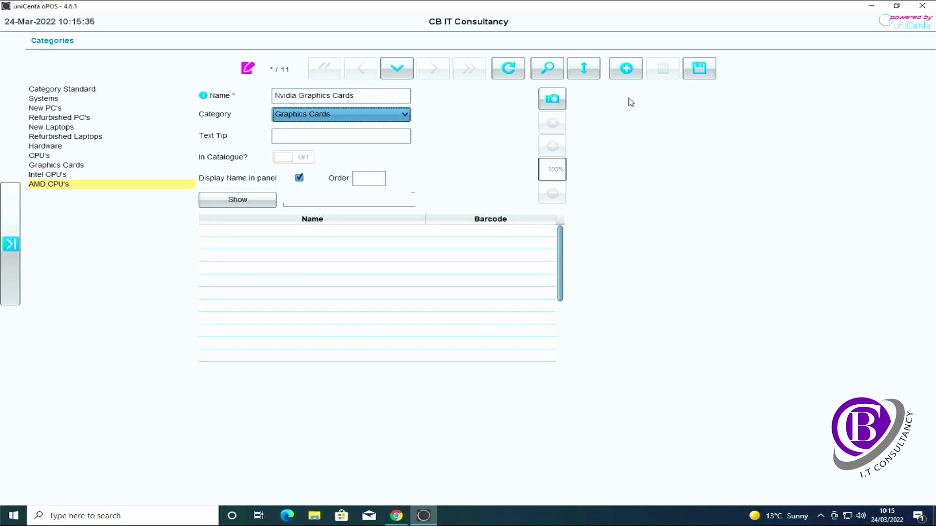
click(700, 70)
Step: Add an AMD Graphics Cards category under Graphics Cards
click(624, 68)
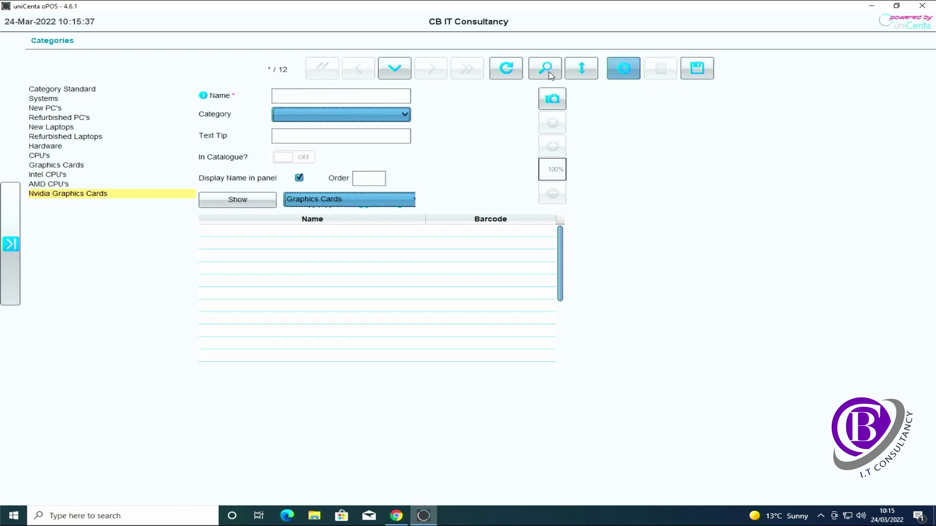
click(378, 97)
text(AMD Gra)
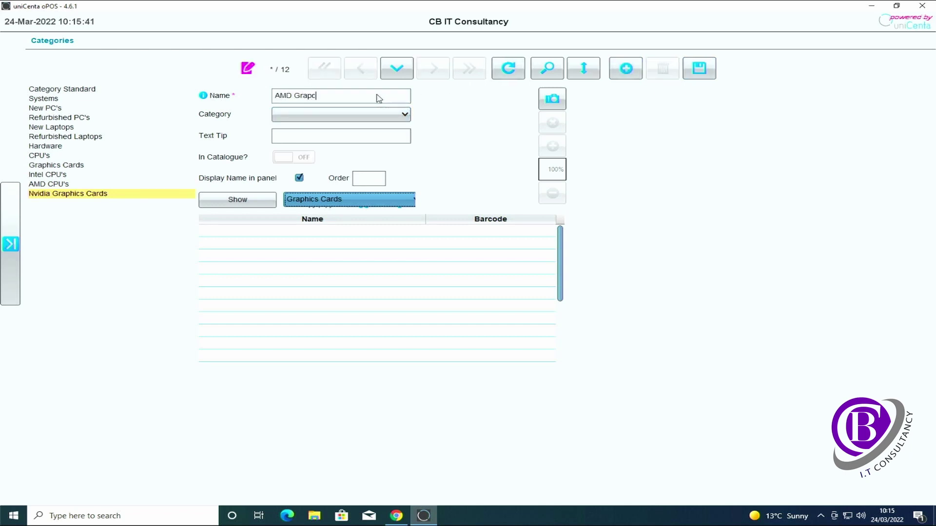
text(phics Cards)
click(382, 115)
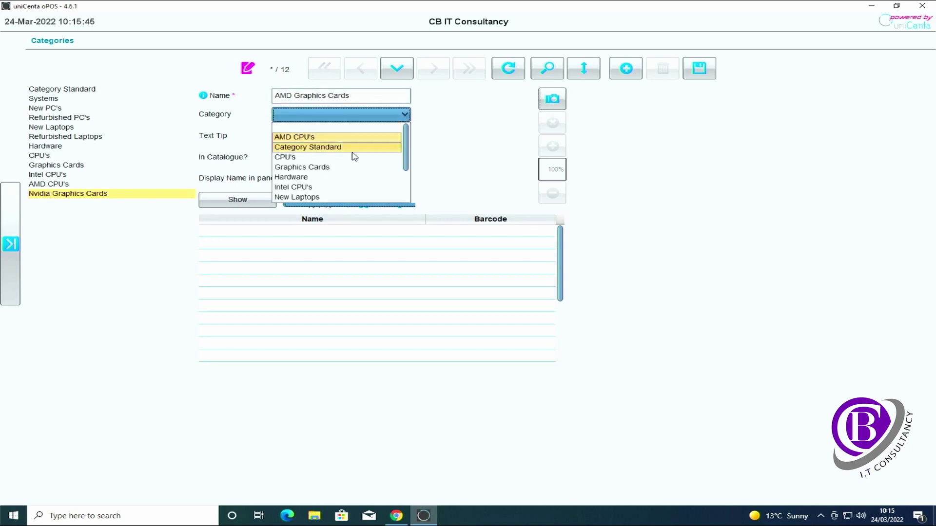
click(350, 168)
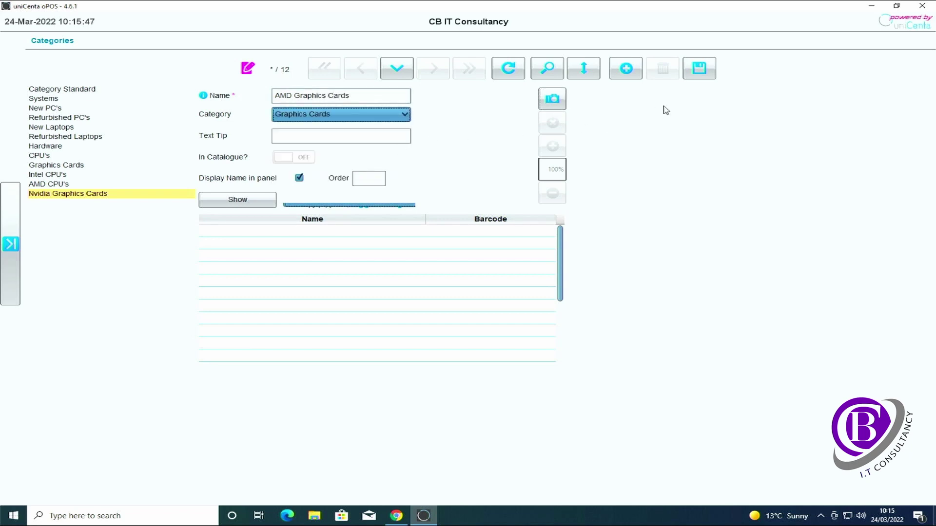
click(709, 73)
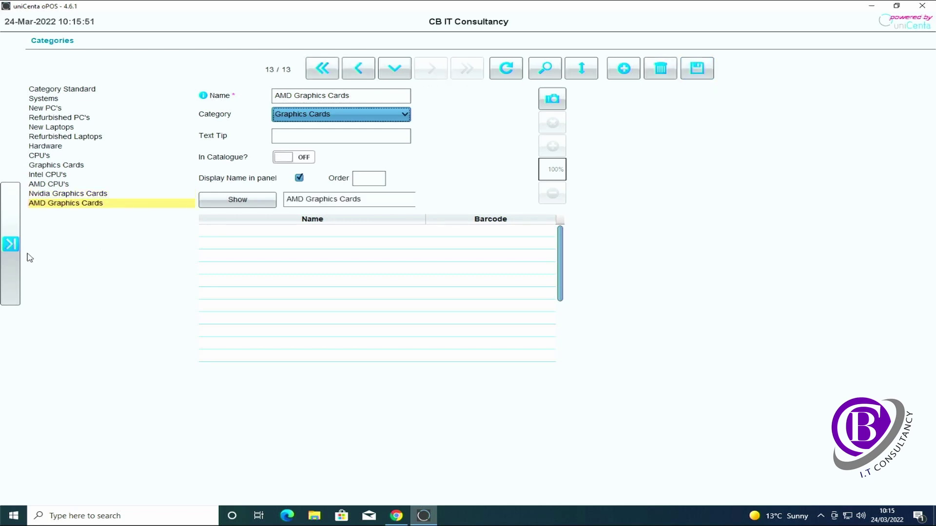
click(13, 247)
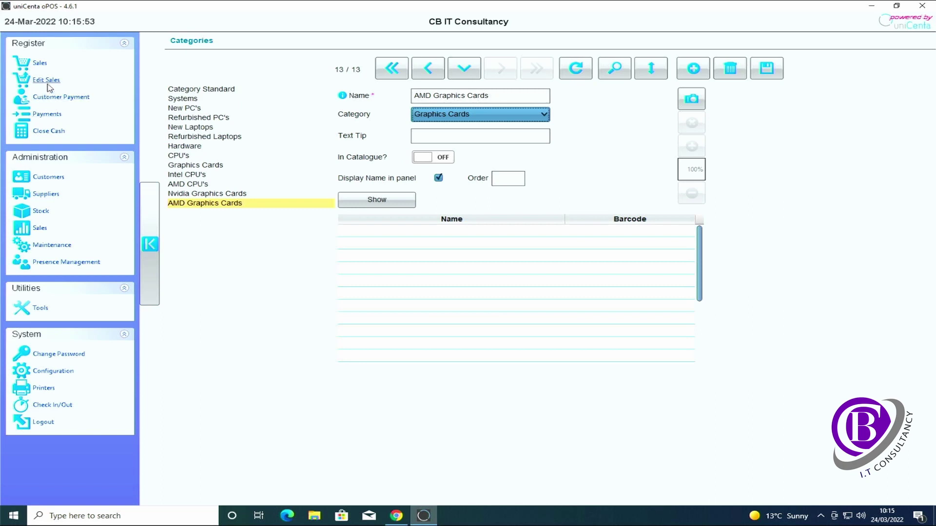
Step: On the sales screen, browse Systems > New Laptops and Hardware > CPU's > AMD CPU's
click(43, 68)
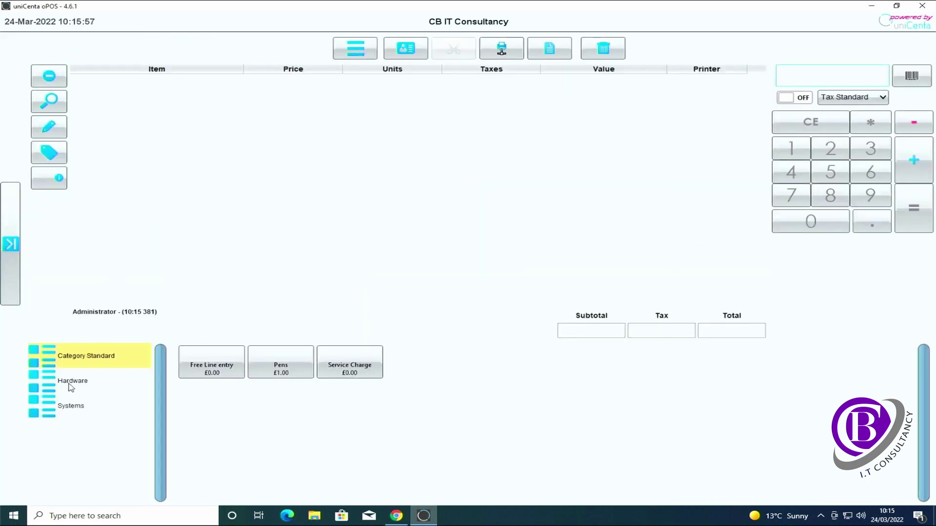
click(81, 411)
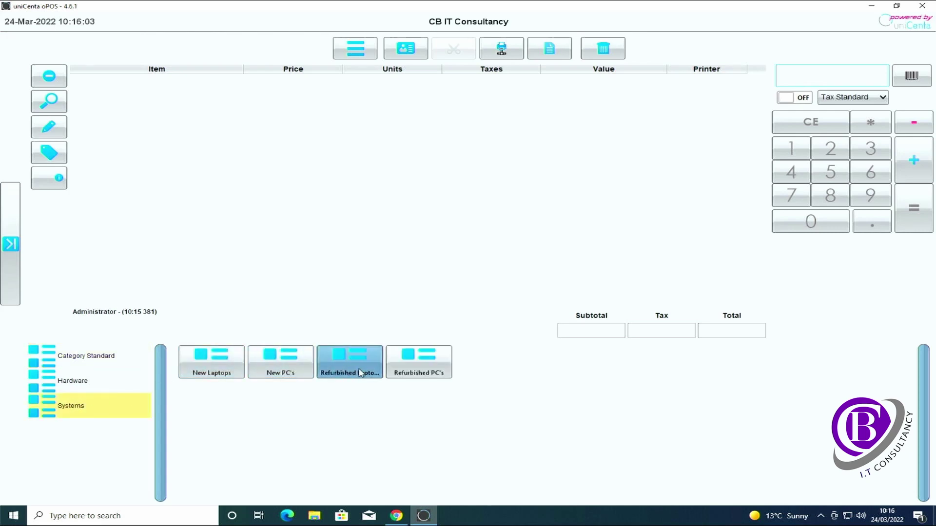
click(210, 373)
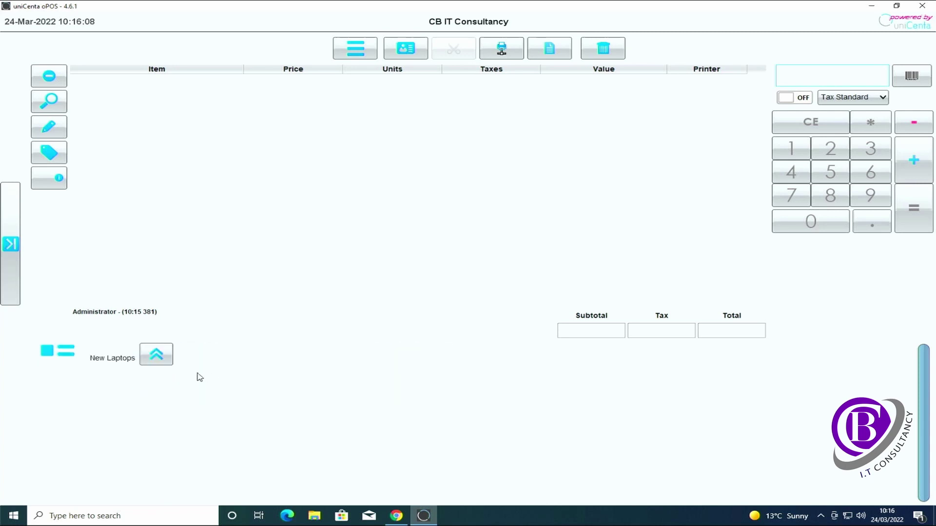
click(164, 357)
click(60, 388)
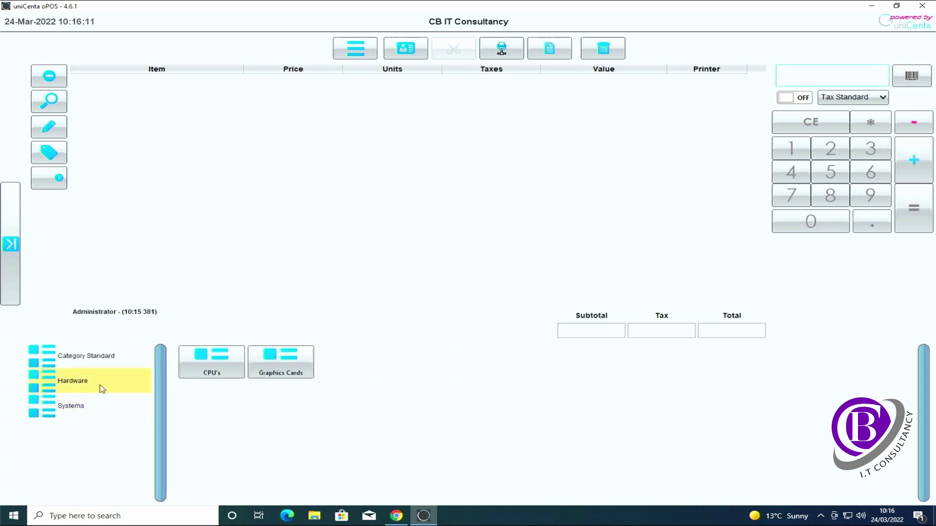
click(217, 373)
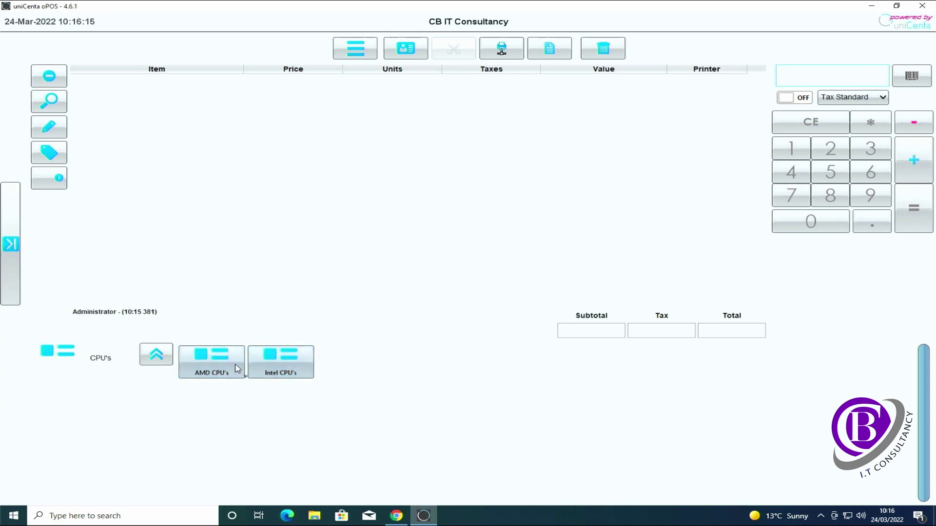
click(228, 370)
click(157, 354)
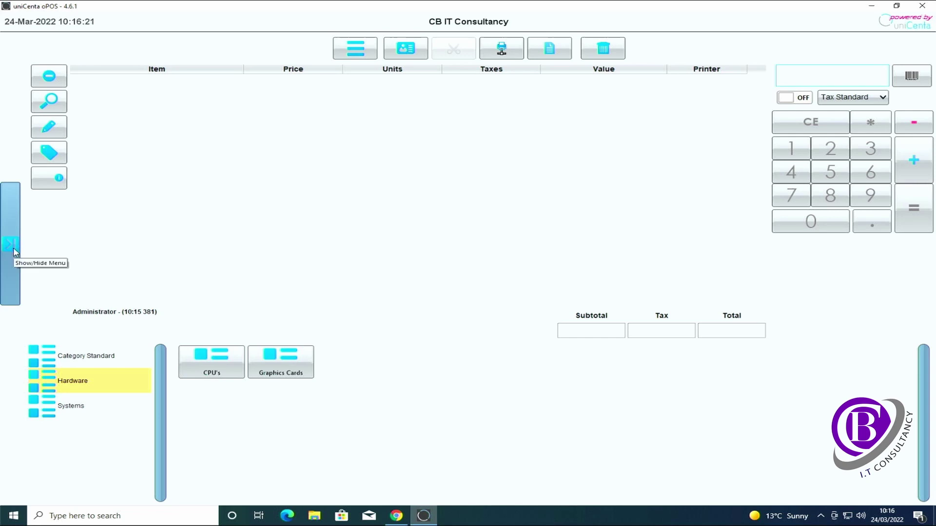
click(15, 249)
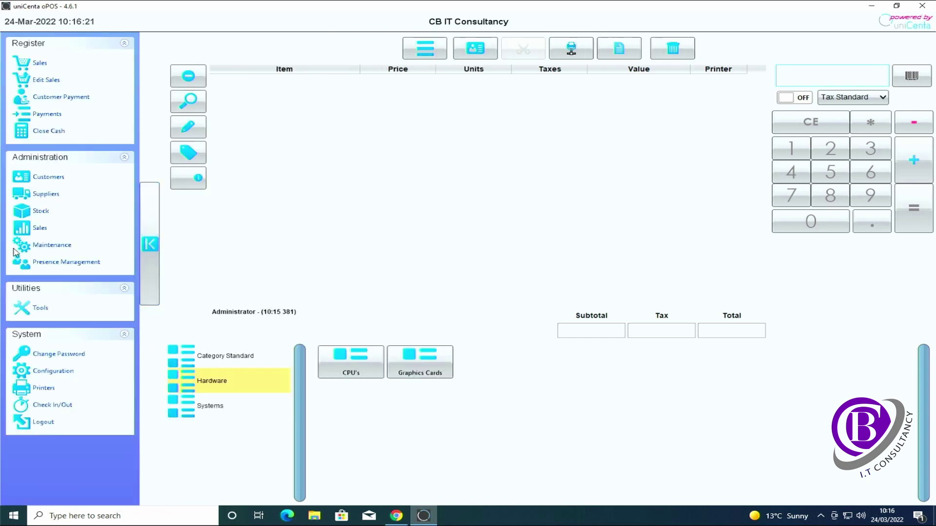
Step: Assign the image cbi logo (Custom).jpg to the Hardware category and save
click(38, 213)
click(100, 113)
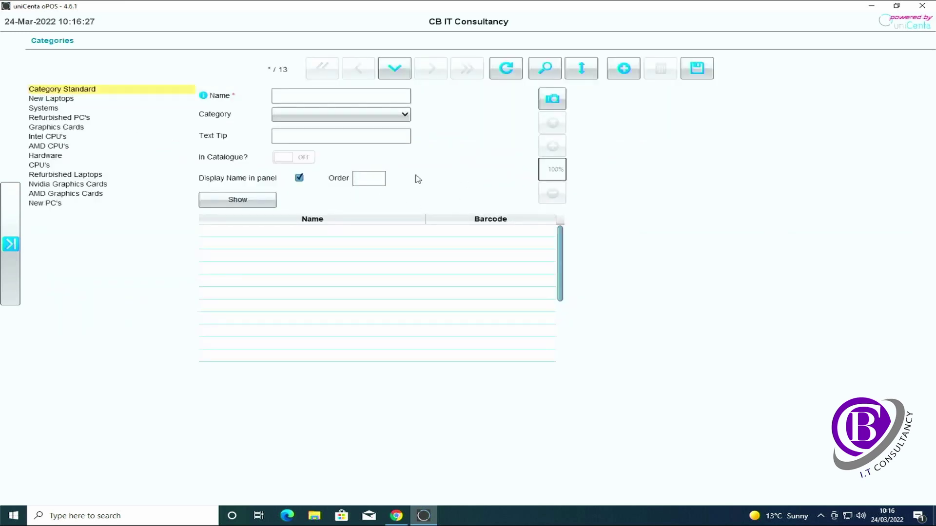
click(50, 156)
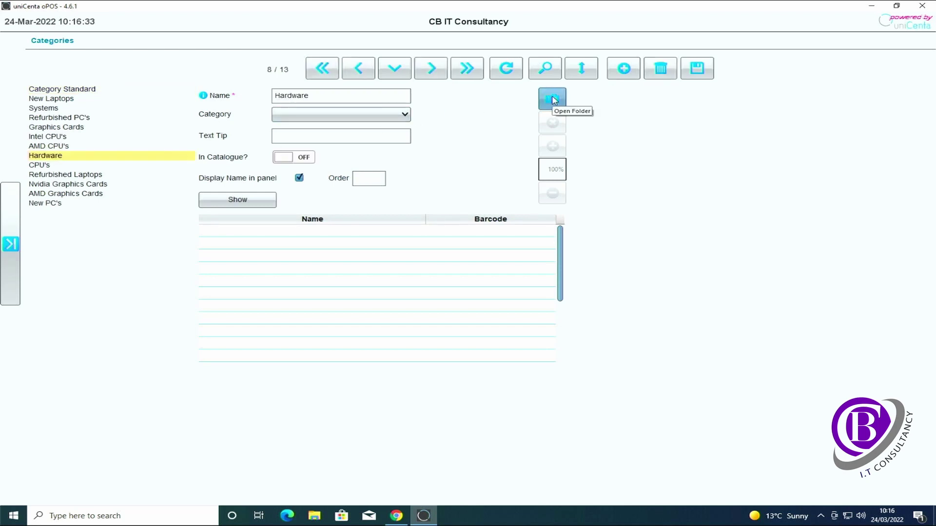
click(553, 100)
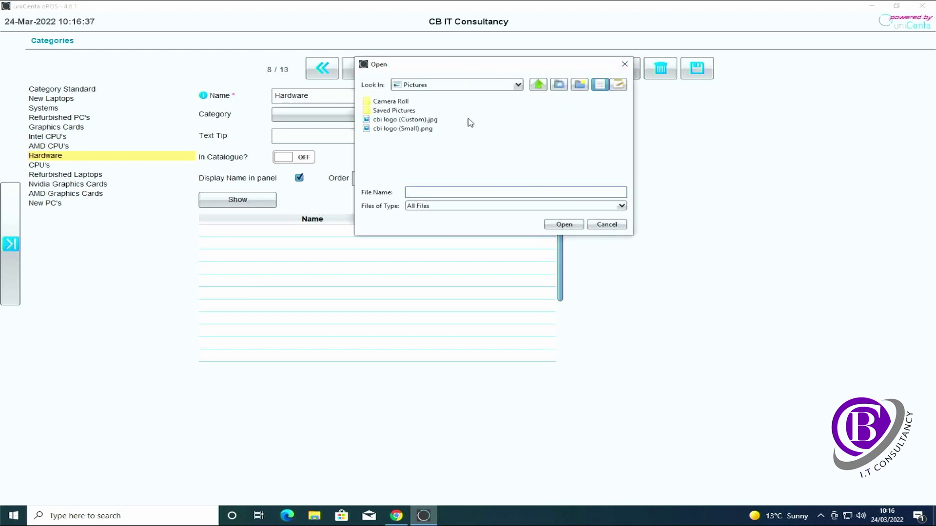
click(420, 120)
click(561, 224)
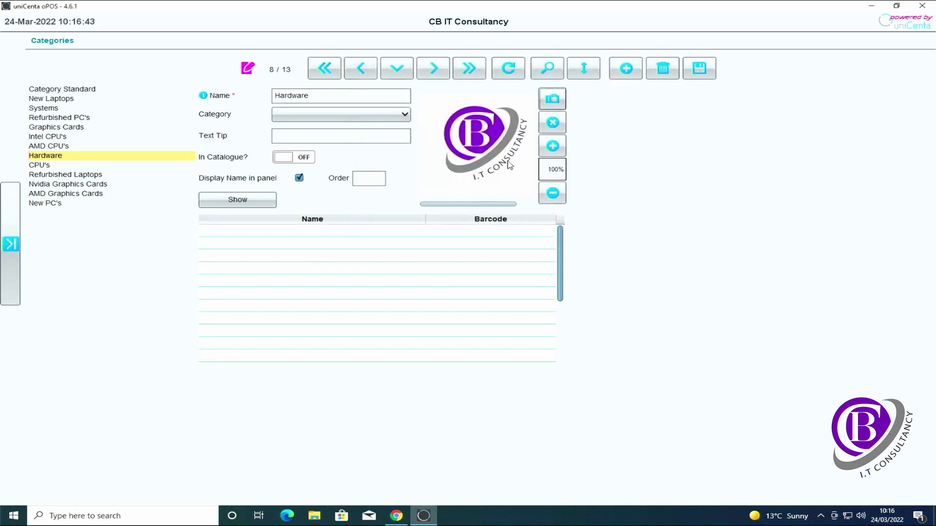
click(697, 74)
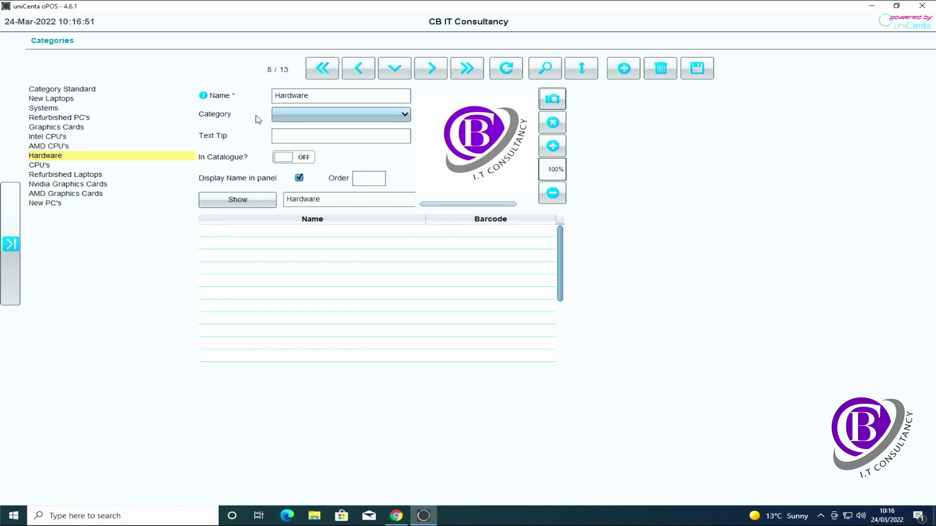
Step: Return to the Sales screen to see Hardware's new logo icon
click(10, 244)
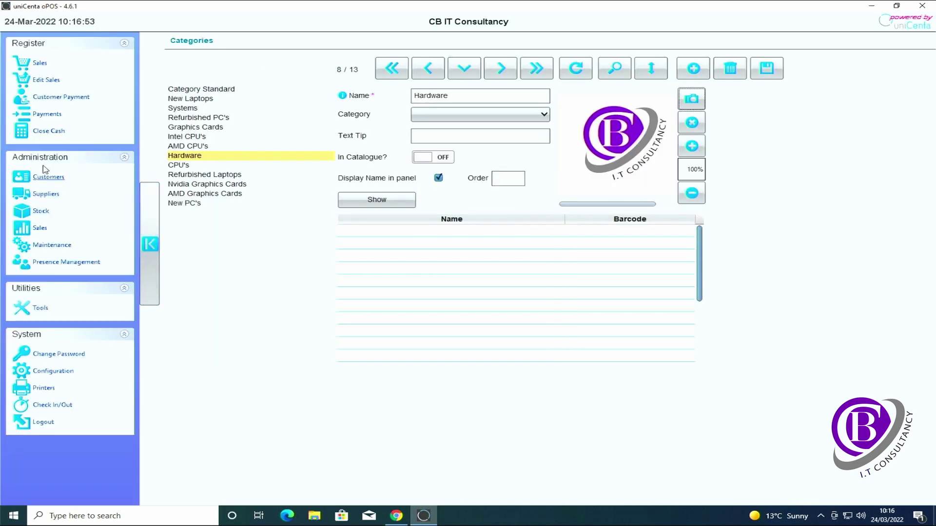
click(39, 64)
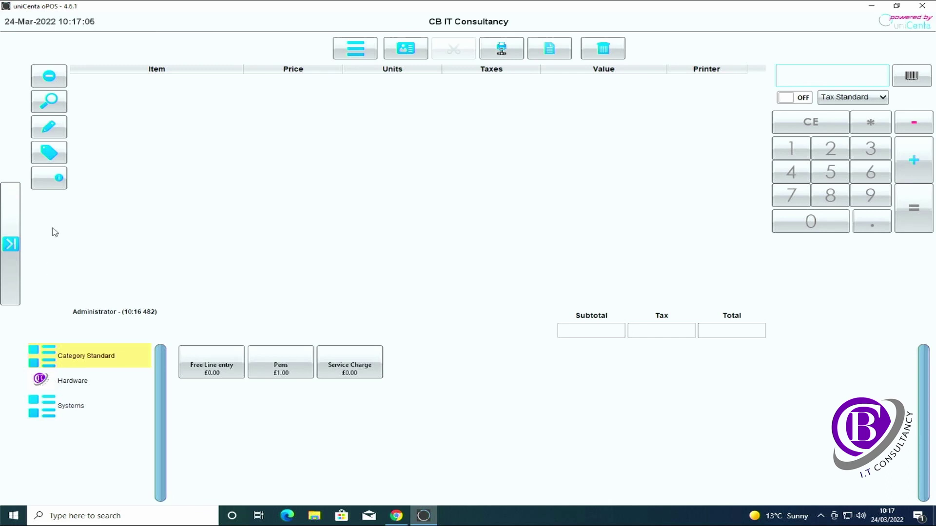
click(12, 245)
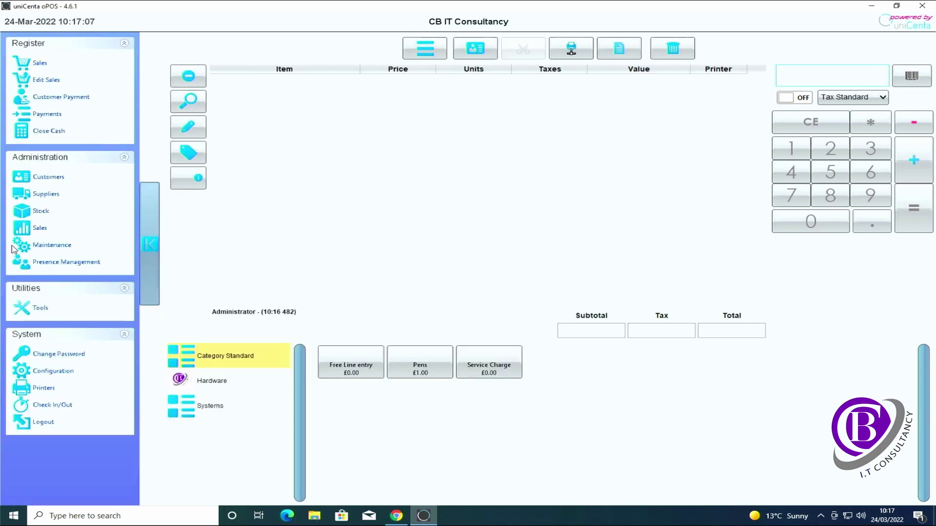
Step: Open Stock > Products and begin a new product record at the Reference field
click(25, 211)
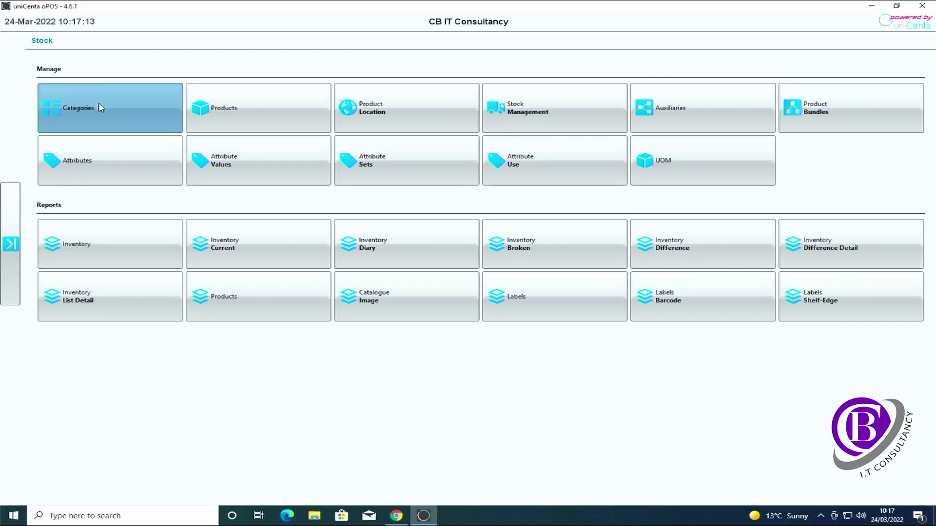
click(234, 116)
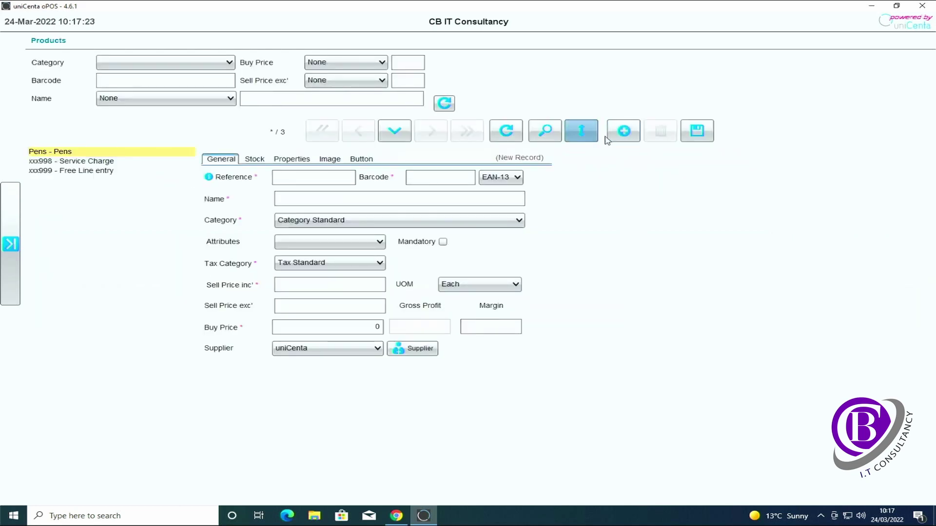
click(297, 180)
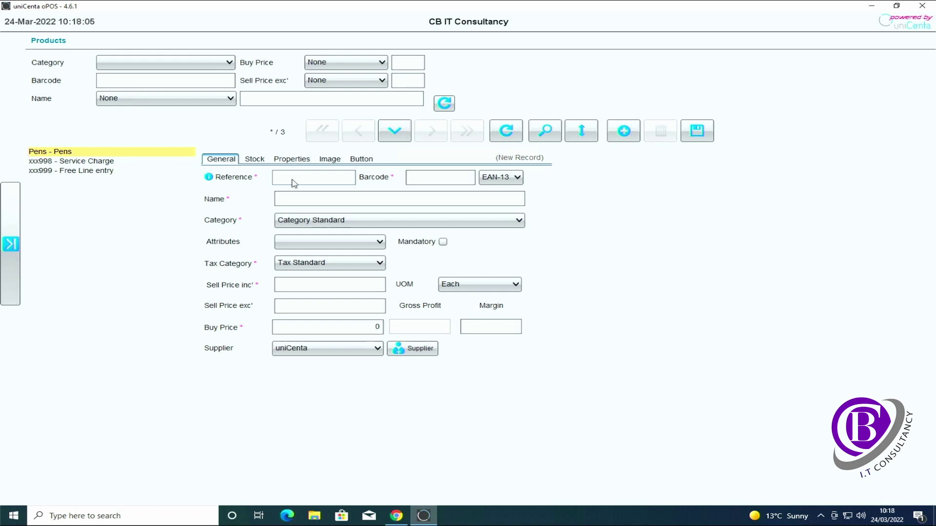
text(AMD)
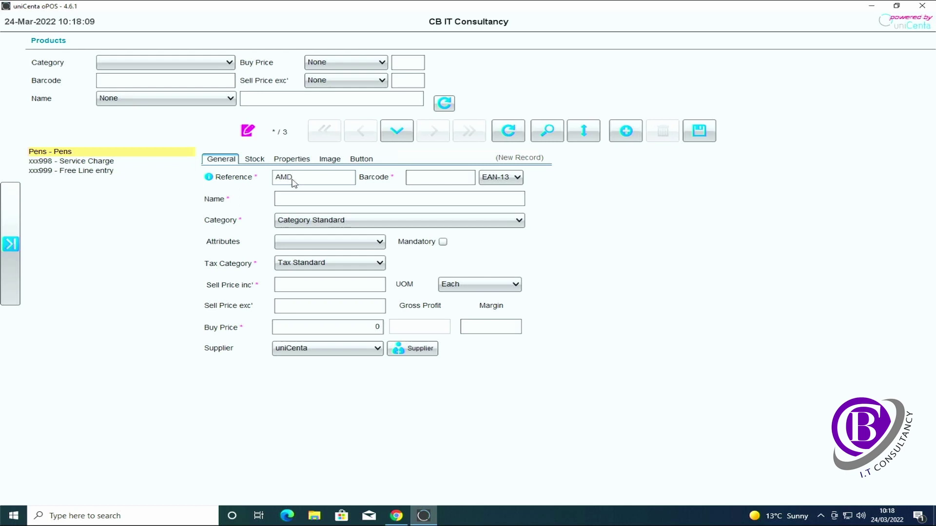
text( 5600G)
key(Tab)
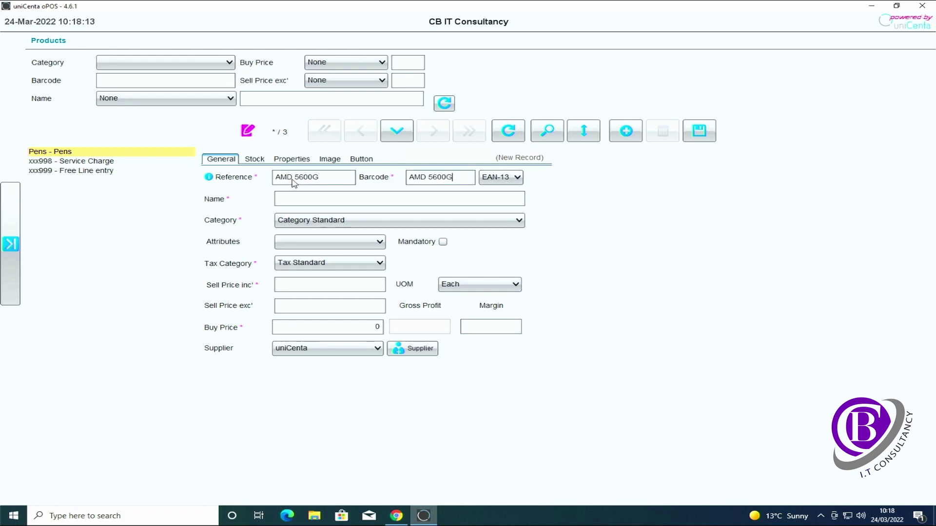
key(BackSpace)
key(BackSpace)
key(BackSpace)
key(BackSpace)
key(BackSpace)
key(BackSpace)
key(BackSpace)
key(BackSpace)
text(1234567891234)
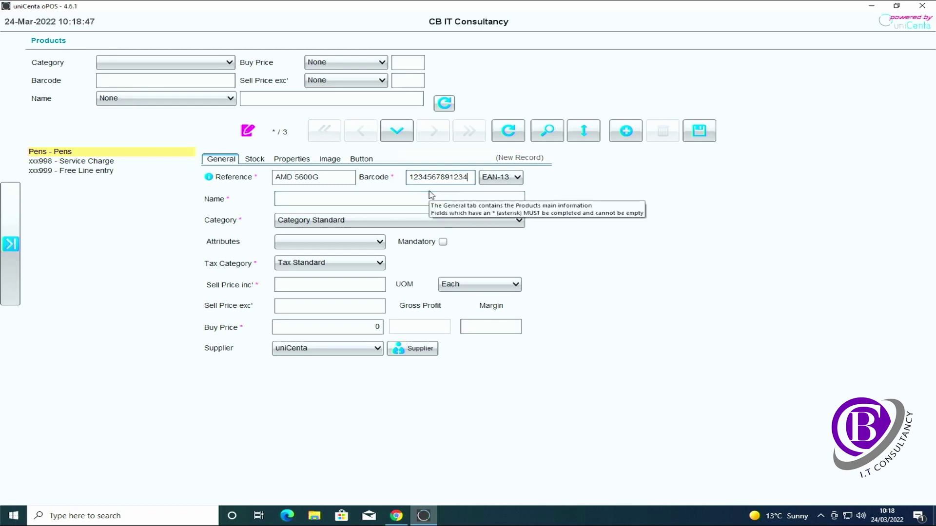
click(396, 202)
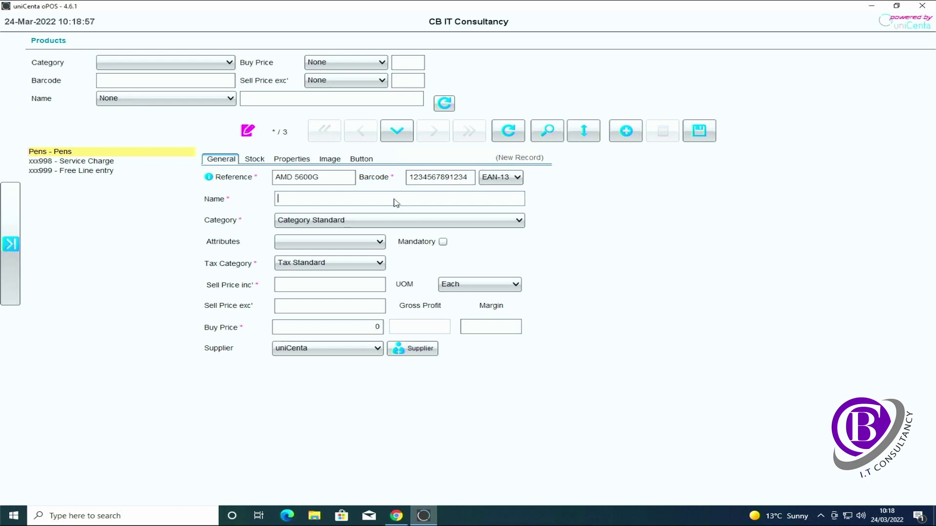
text(MD)
text(Ryzen 5 5600G AM4 CPU)
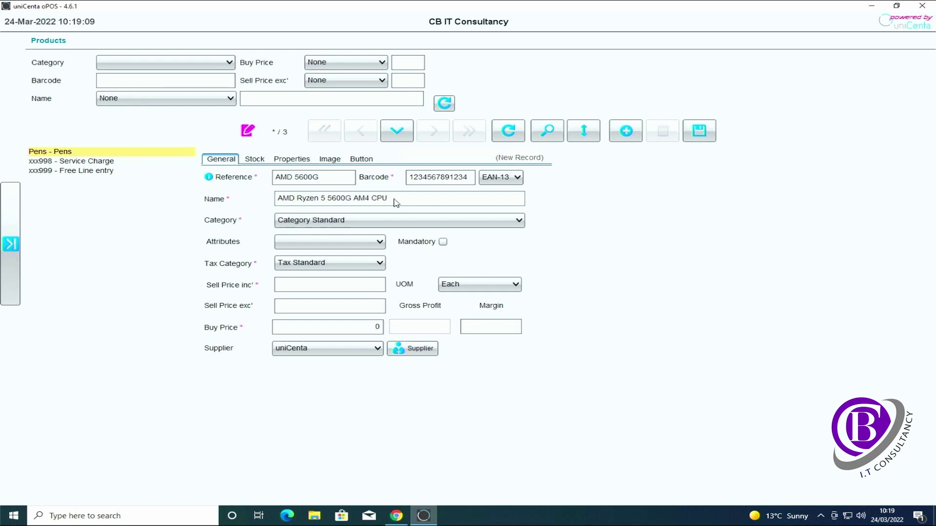
Step: Put the product in the AMD CPU's category with Tax Standard
click(381, 222)
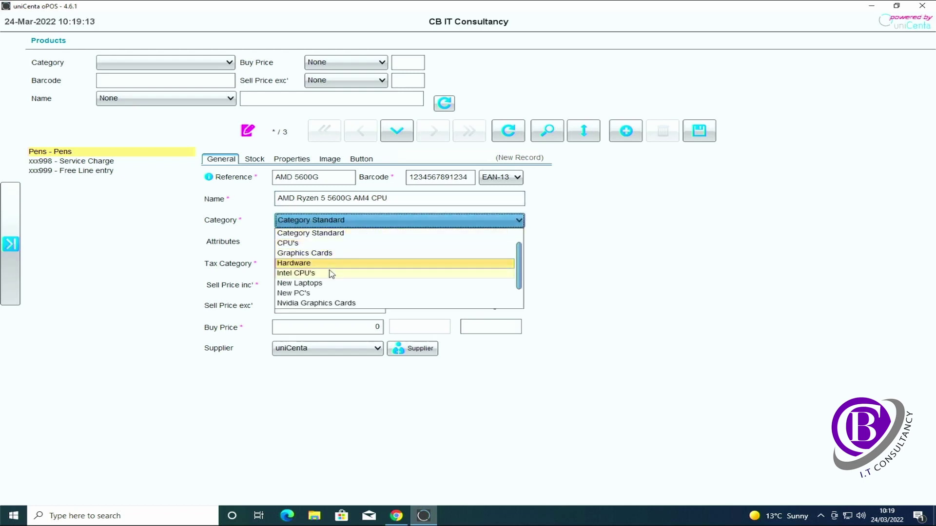
scroll(351, 269, down, 1)
scroll(353, 271, up, 2)
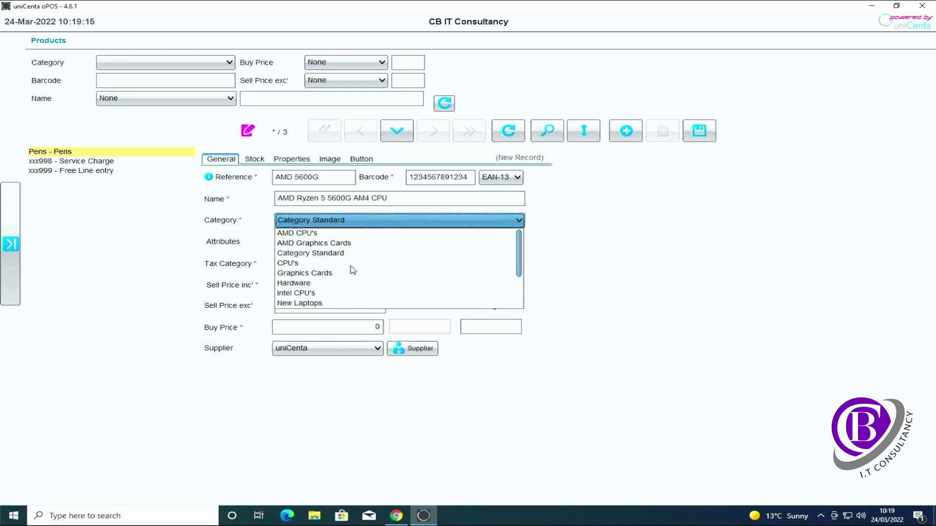
click(314, 234)
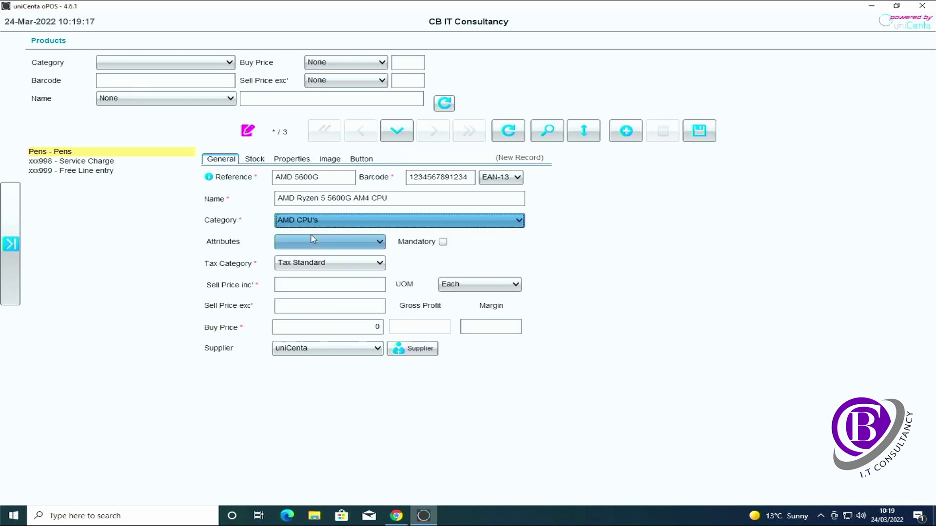
click(369, 263)
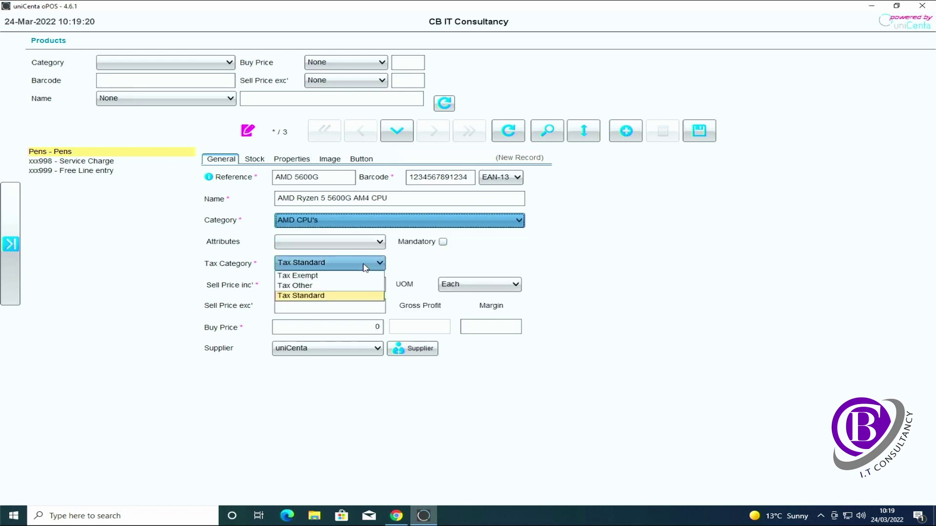
click(332, 296)
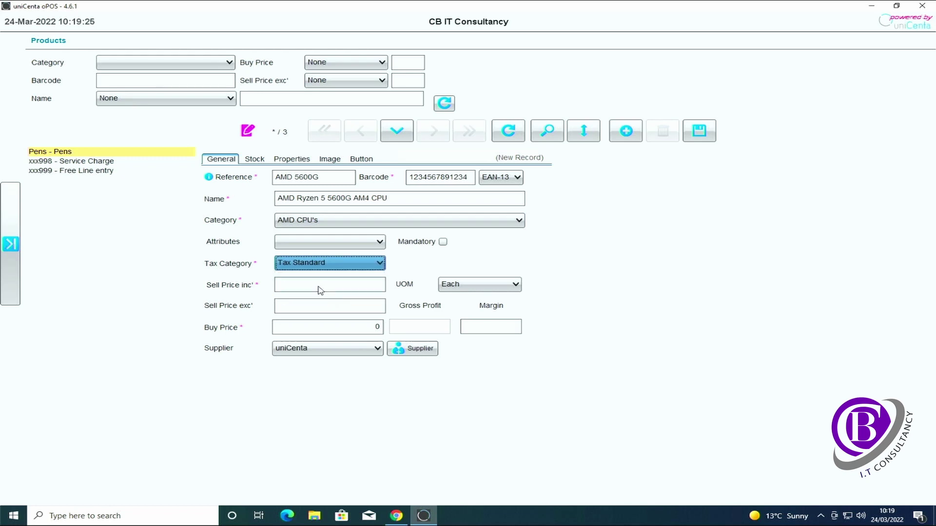
Step: Set the sell price to £209.99 and the buy price to £165
click(320, 290)
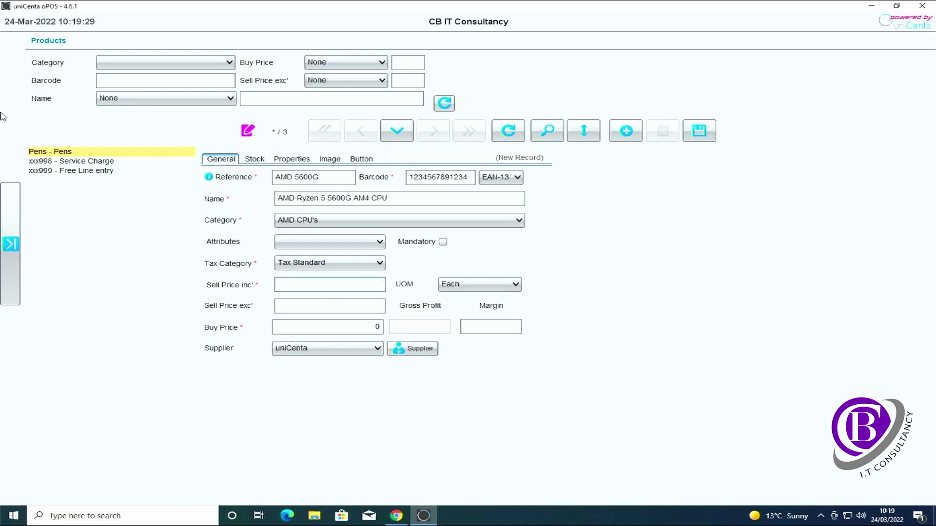
mouse_move(207, 178)
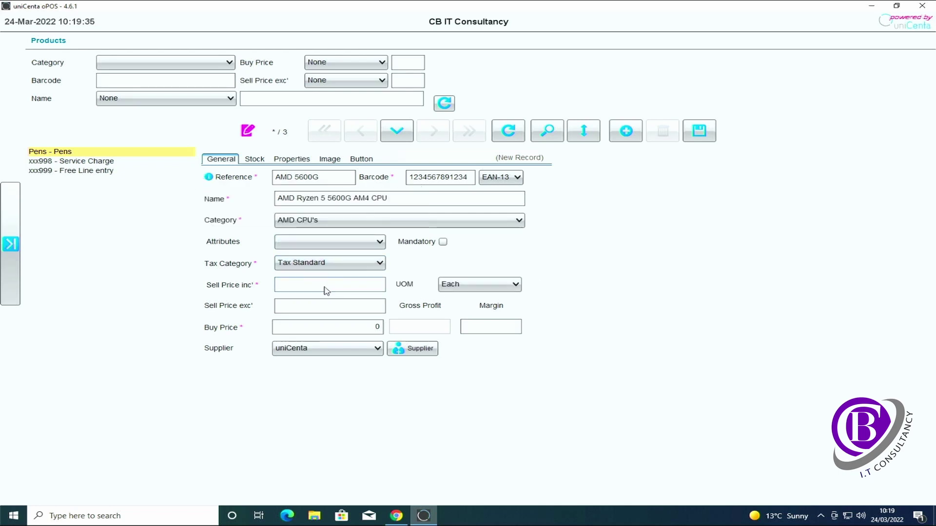
text(209.99)
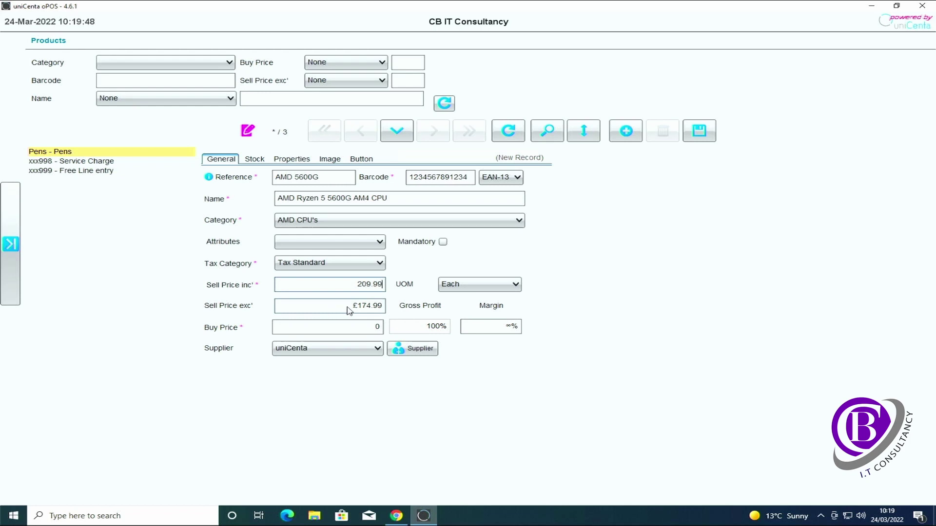
click(345, 335)
double_click(358, 336)
text(165)
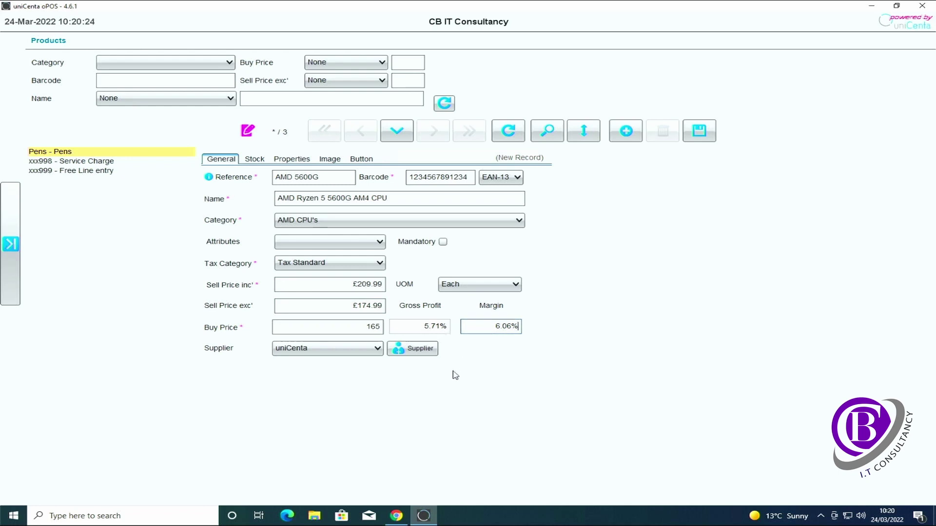
Step: Keep uniCenta as supplier and save the AMD 5600G product
click(378, 349)
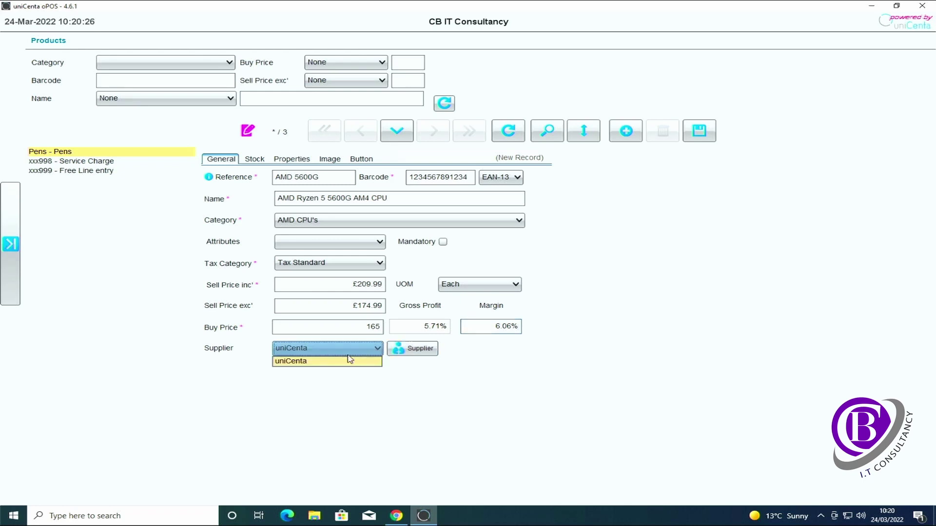
click(373, 362)
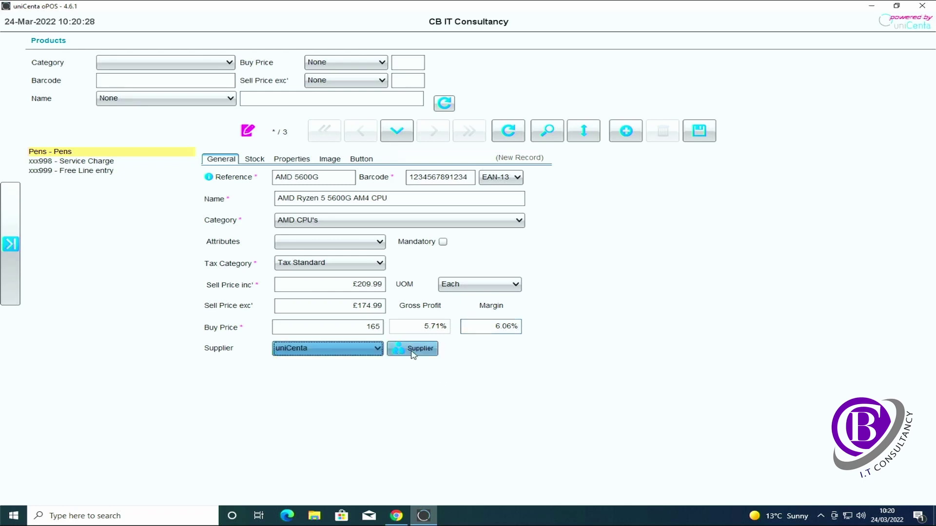
click(412, 350)
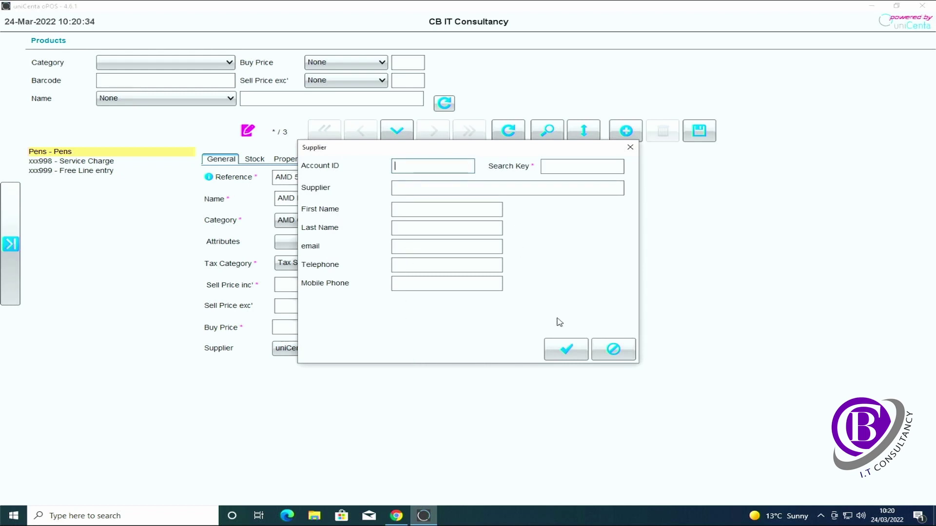
click(631, 345)
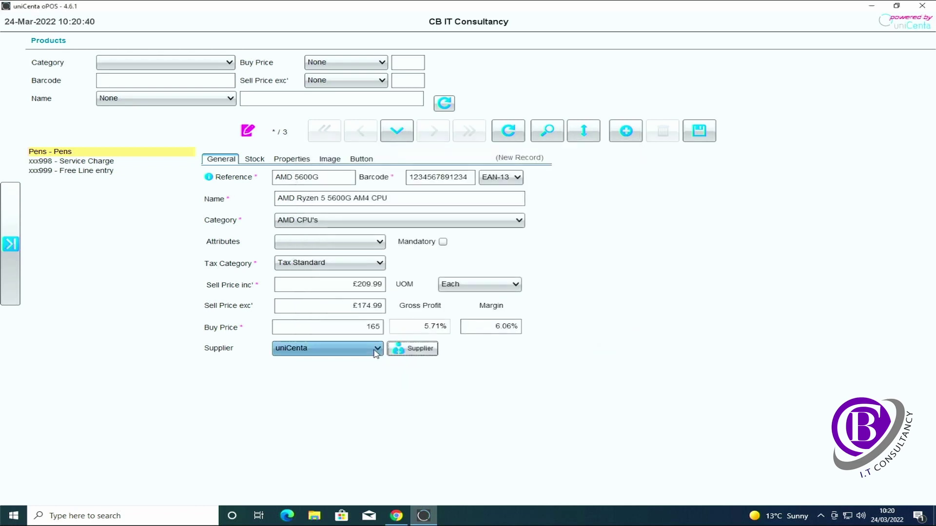
click(696, 139)
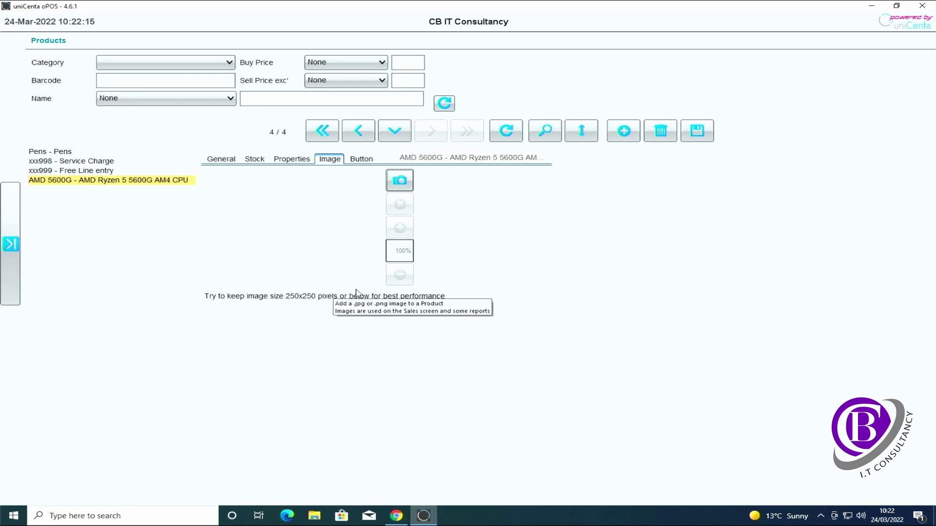
click(409, 182)
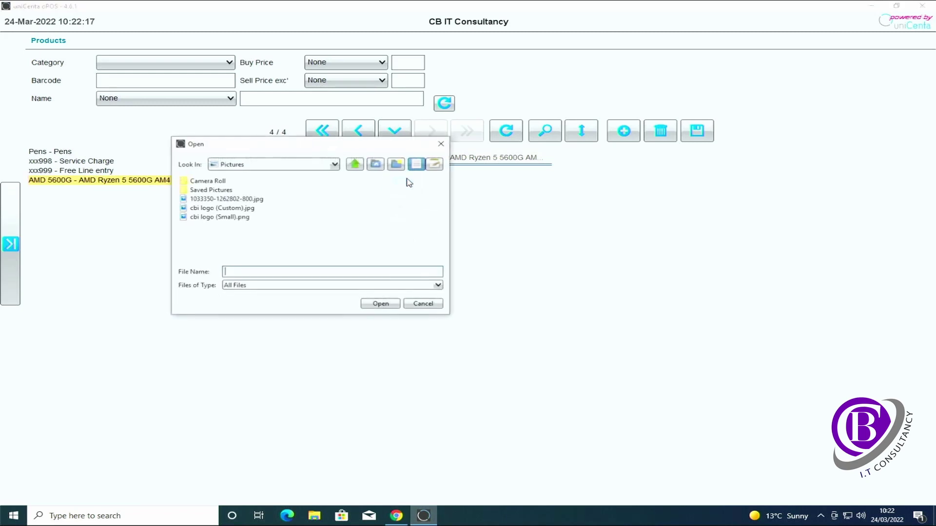
click(246, 204)
click(381, 304)
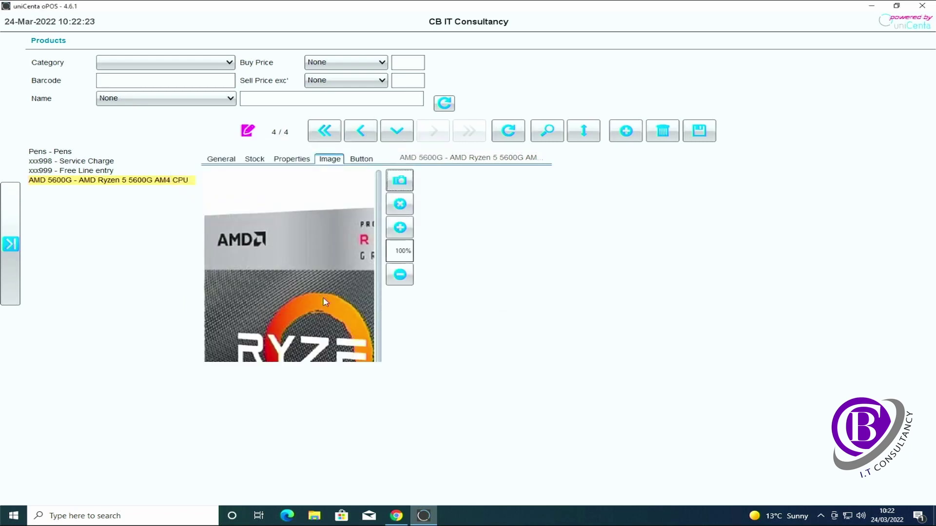
click(699, 134)
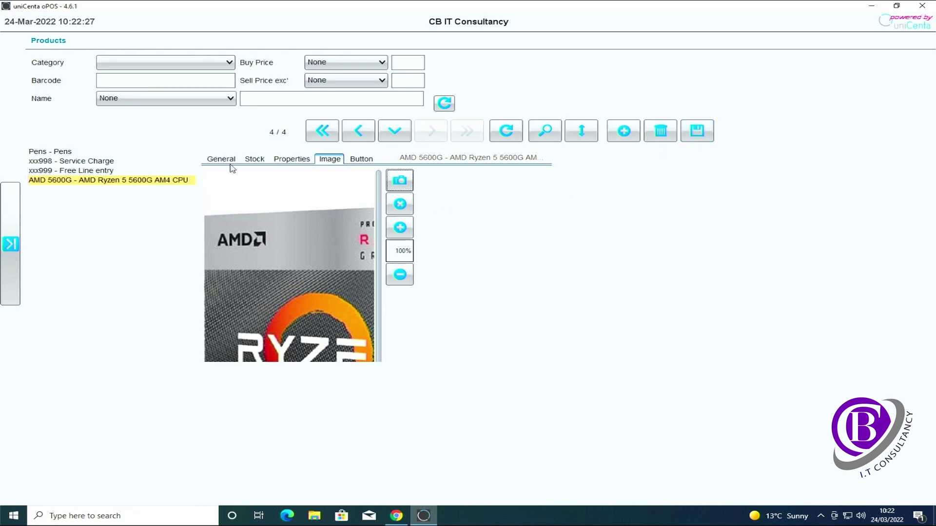
Step: Go to Sales and browse Hardware > CPU's > AMD CPU's to find the Ryzen 5600G tile
click(10, 244)
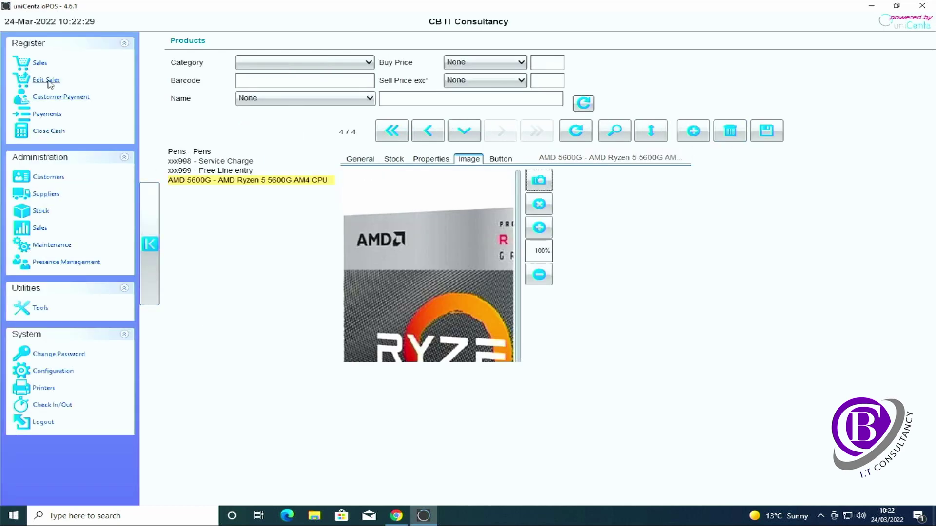
click(34, 64)
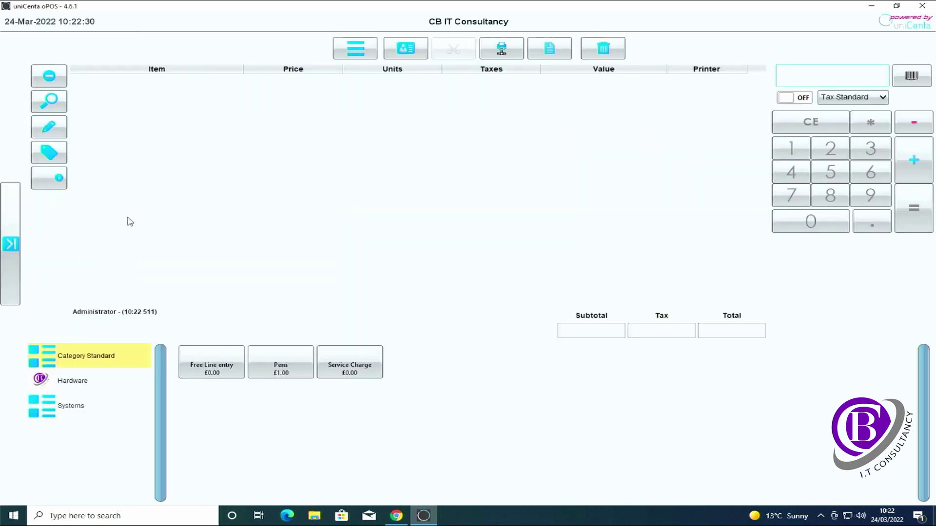
click(69, 380)
click(203, 369)
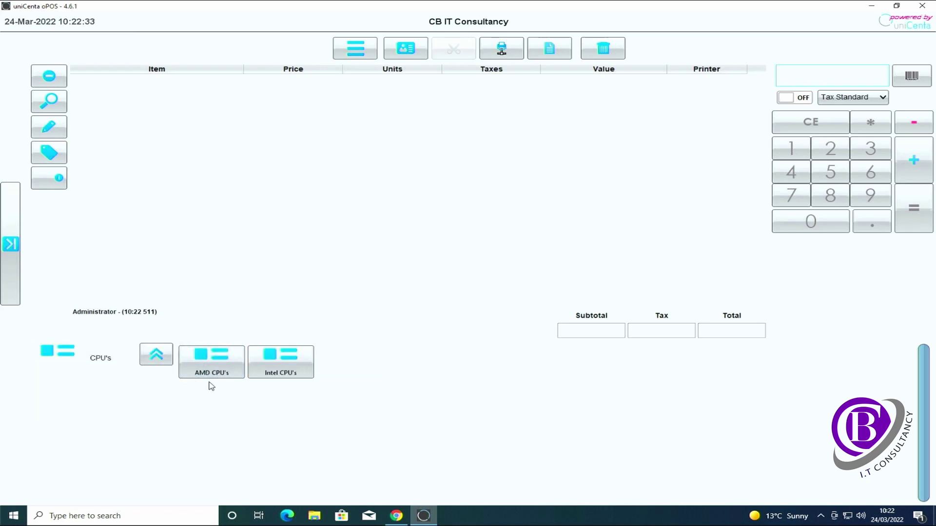
click(210, 368)
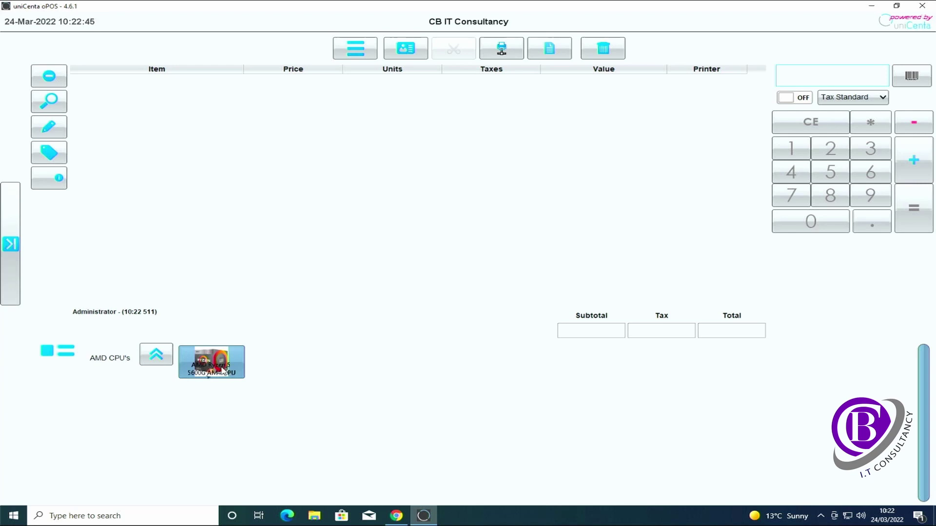
Step: Open the Products editor from Stock management
click(10, 244)
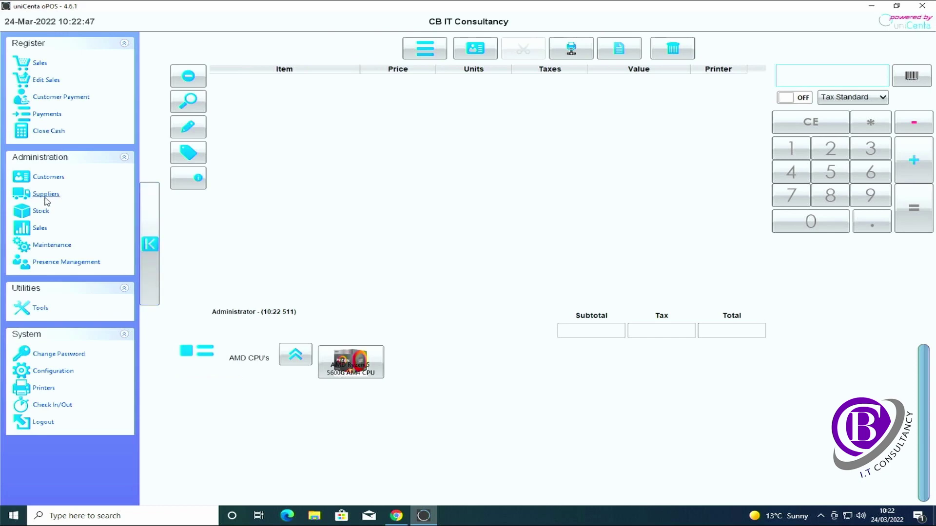
click(41, 211)
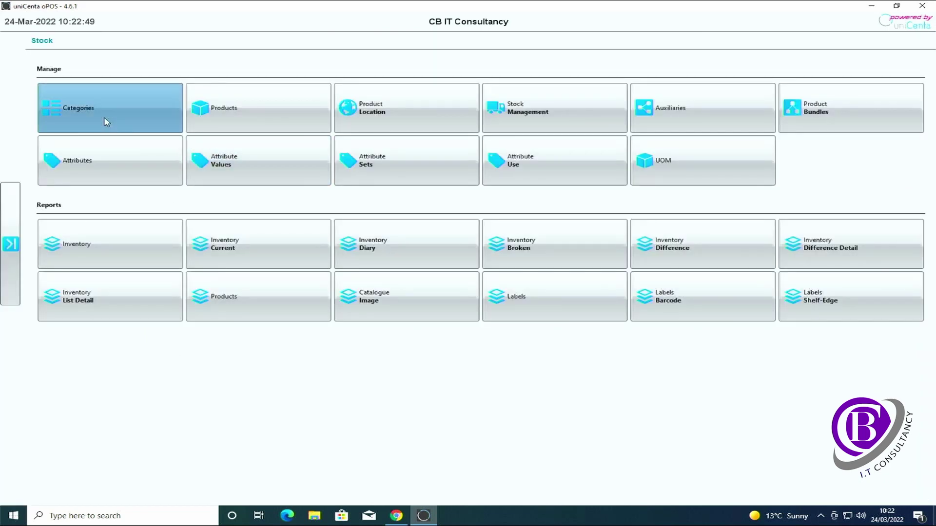
click(224, 121)
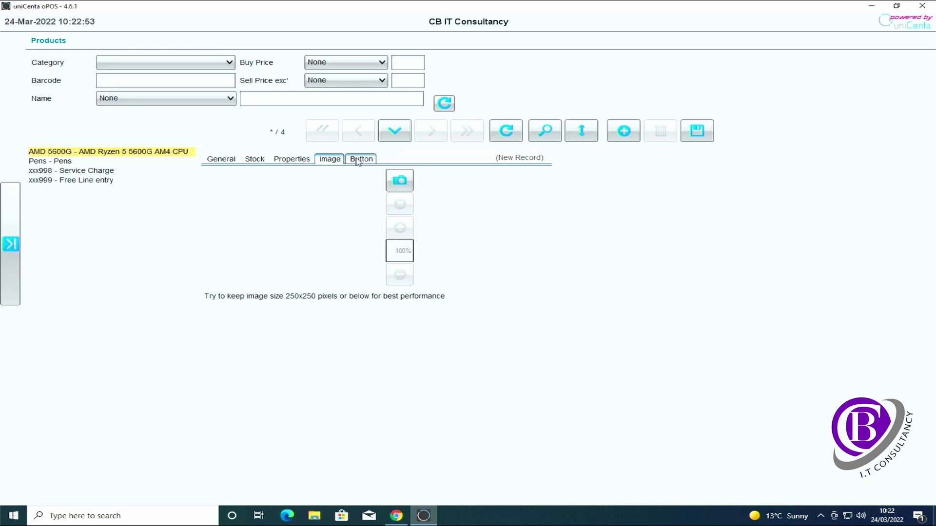
Step: Review the AMD 5600G's Properties, Image and Button tabs, then return to its General details
click(300, 160)
click(330, 160)
click(360, 160)
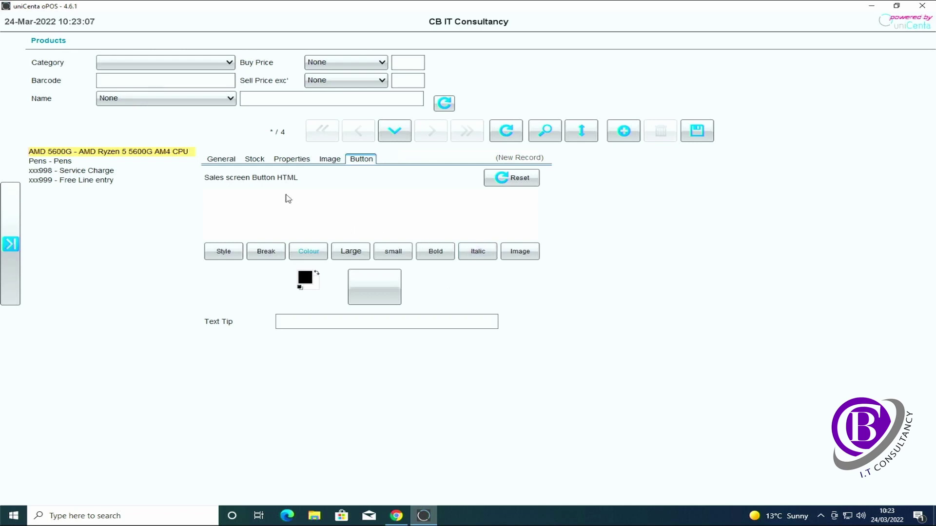
mouse_move(275, 188)
click(220, 159)
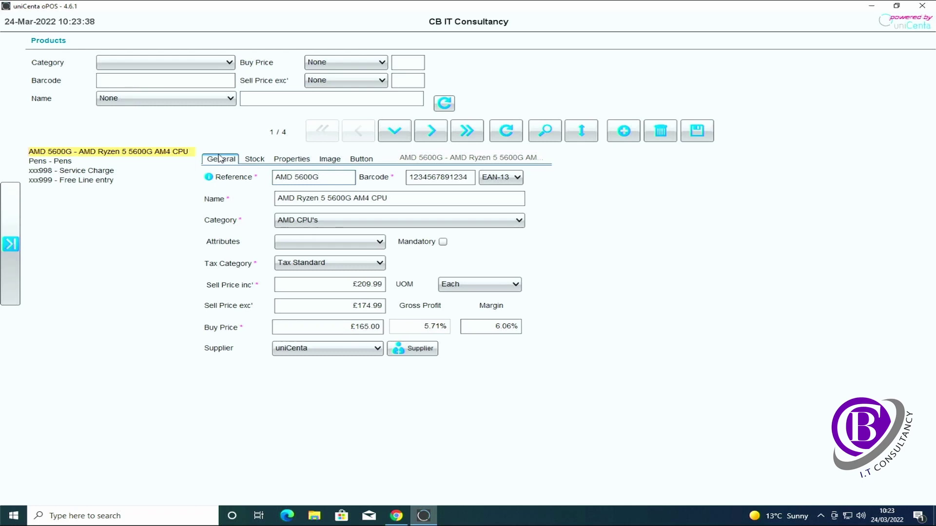
Step: Add one AMD Ryzen 5 5600G AM4 CPU from Hardware > CPU's > AMD CPU's to a new ticket
click(14, 247)
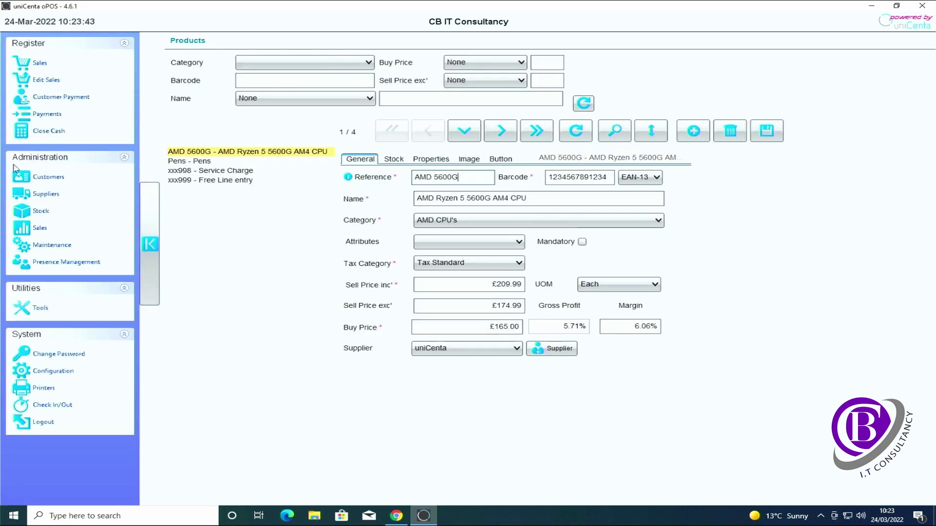
click(40, 64)
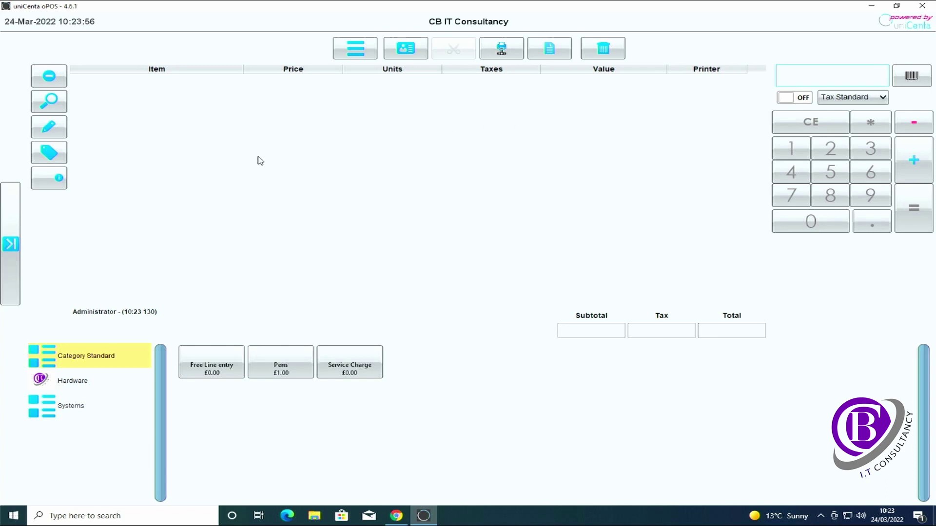
click(72, 384)
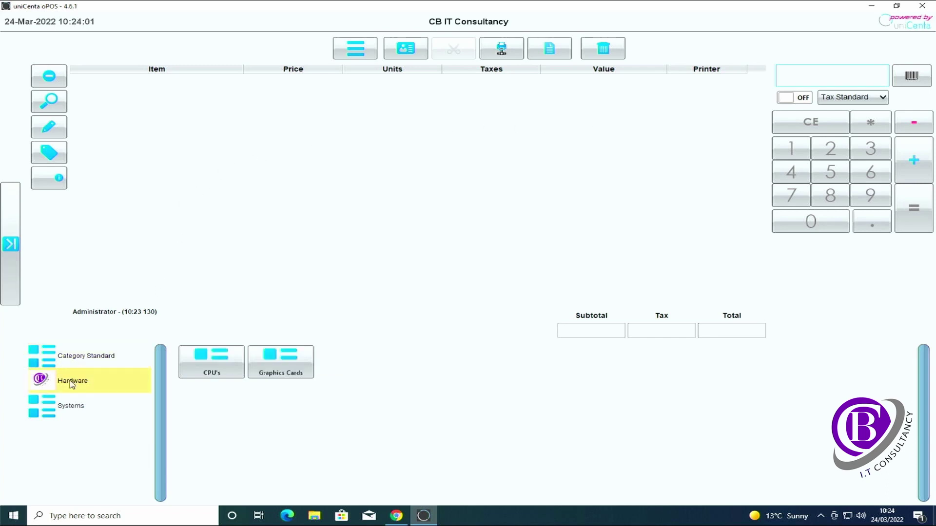
click(205, 369)
click(205, 369)
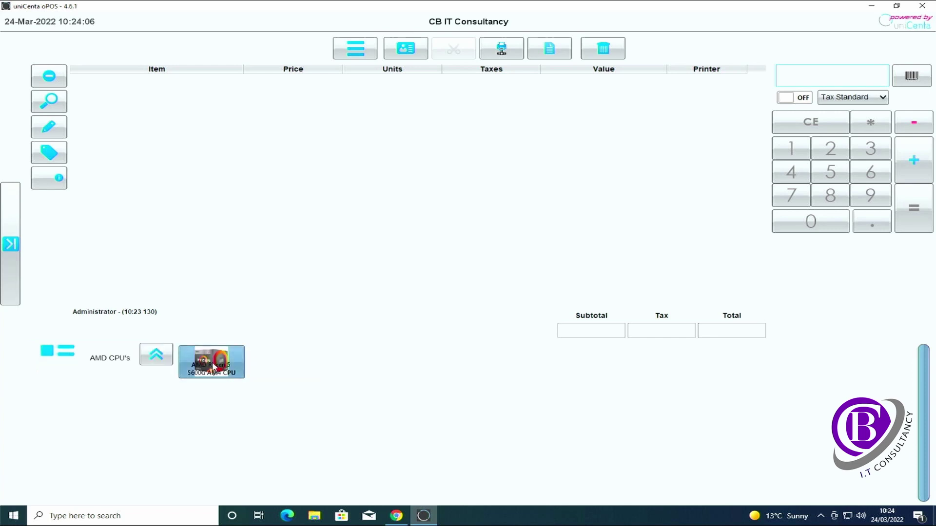
click(214, 369)
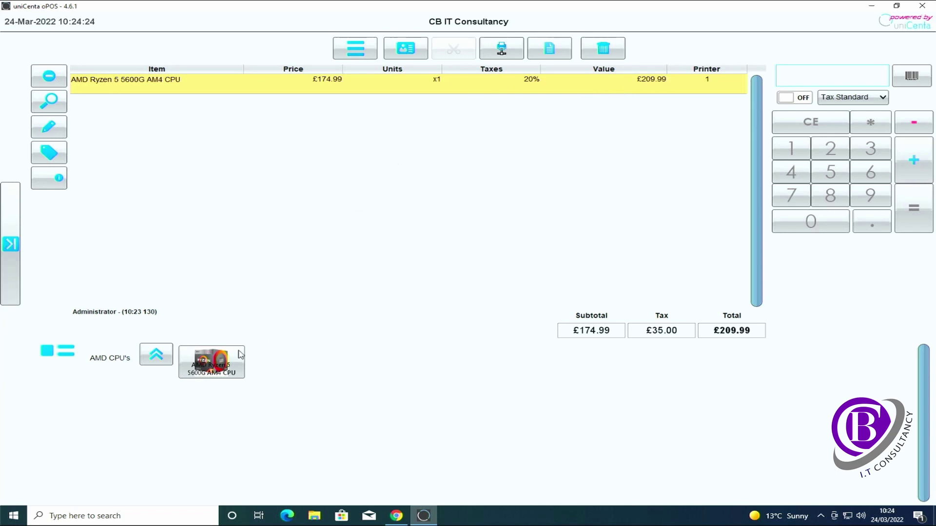
click(223, 361)
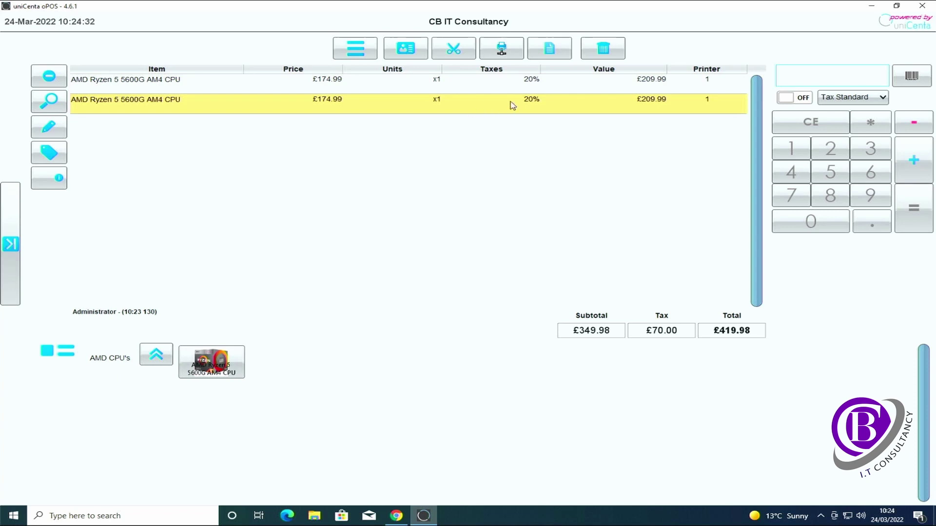
click(604, 49)
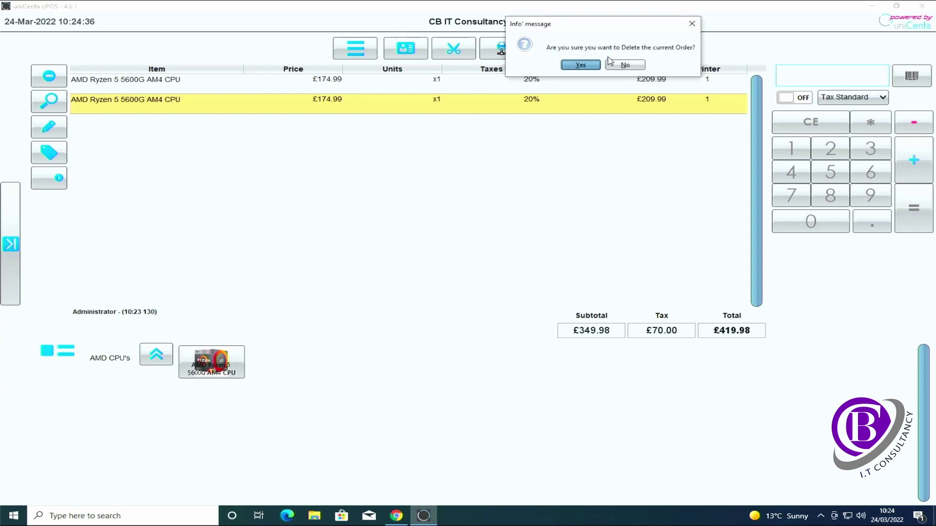
click(627, 67)
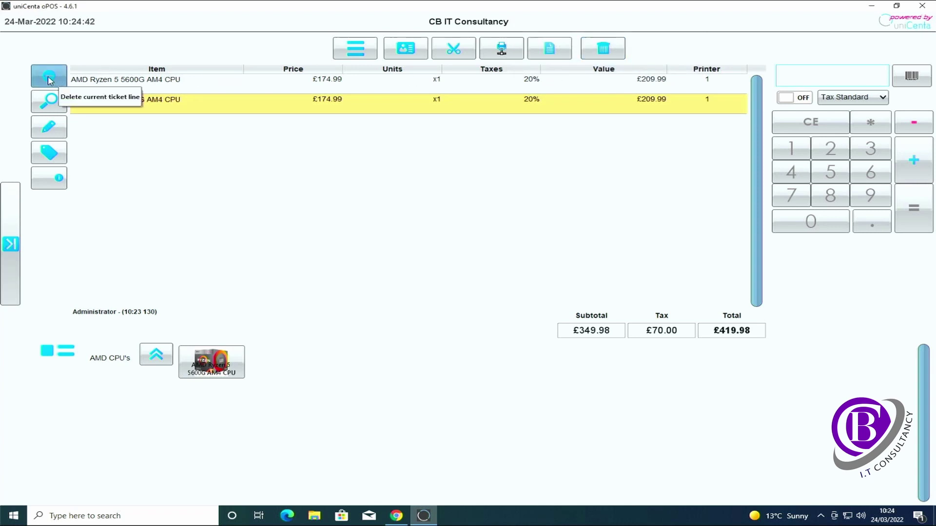
click(42, 80)
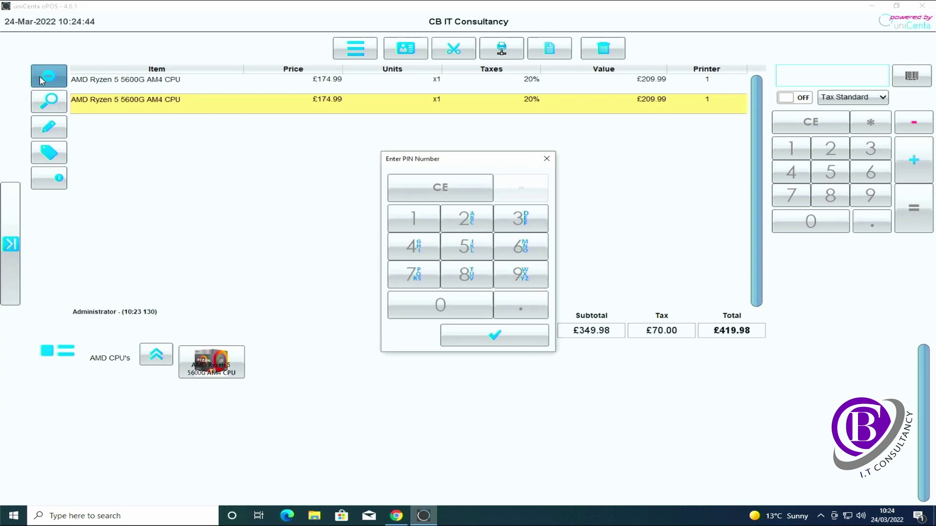
click(427, 307)
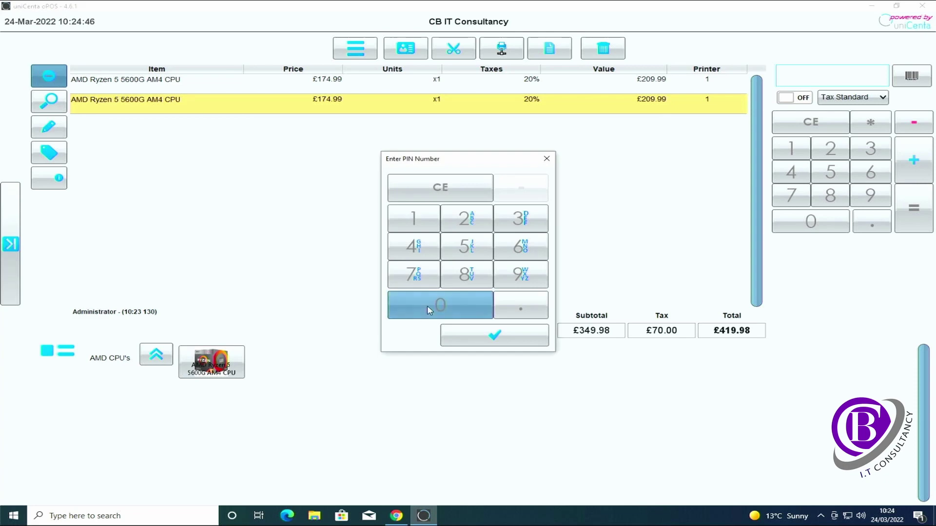
click(494, 335)
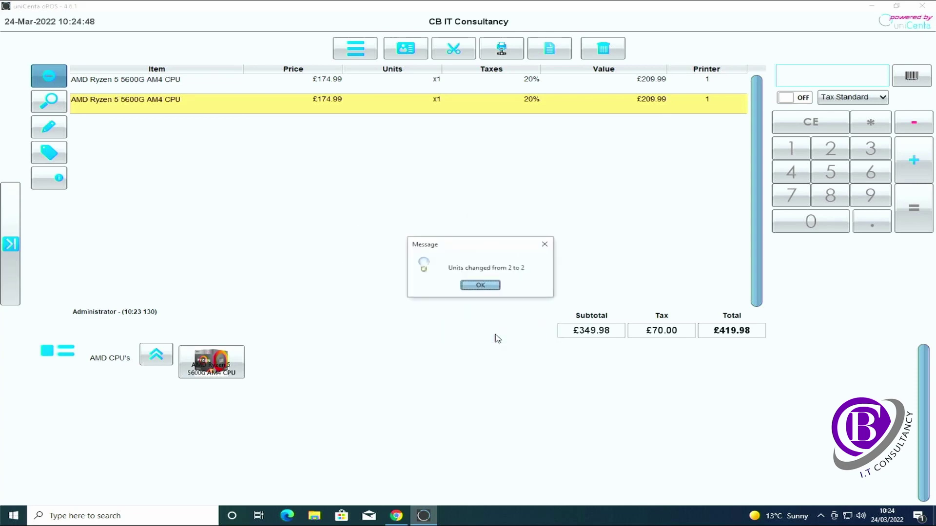
click(493, 288)
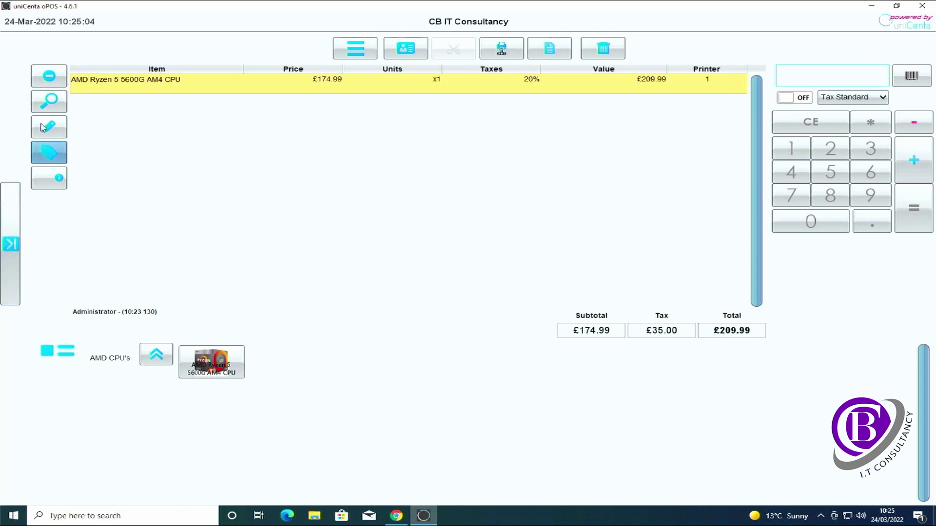
Step: Search the product list by name and add the Pens item to the ticket
click(52, 101)
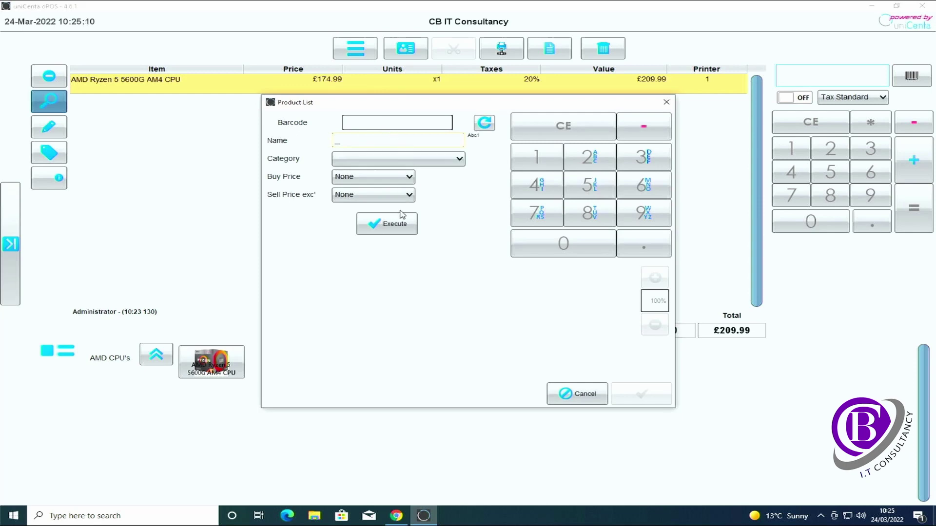
click(393, 226)
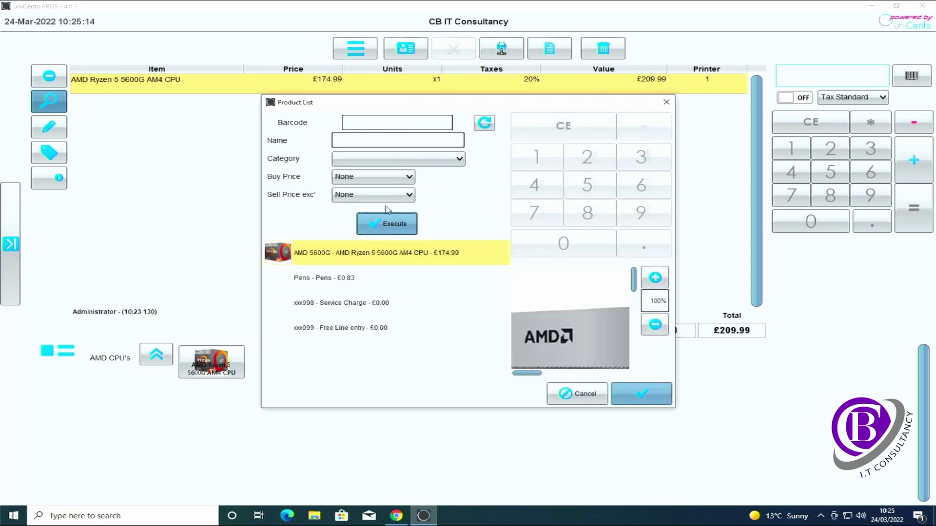
click(438, 145)
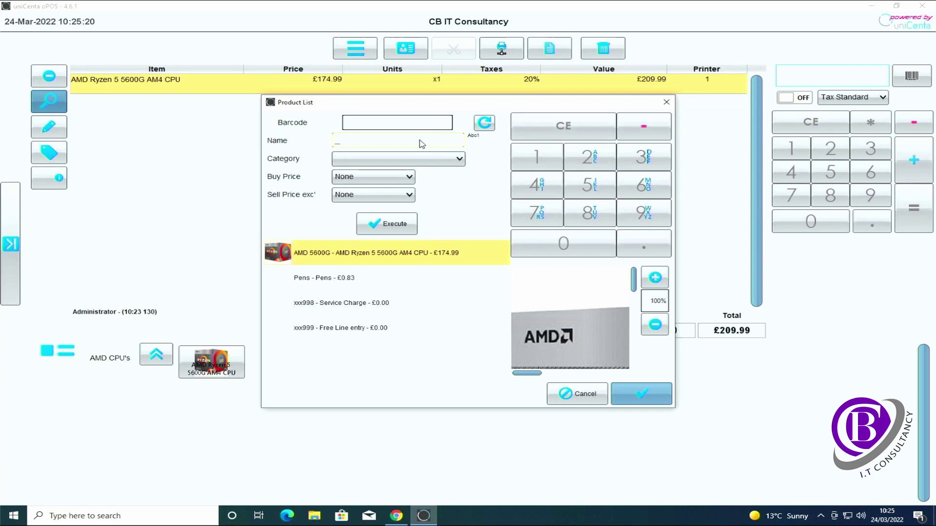
text(amd)
click(396, 226)
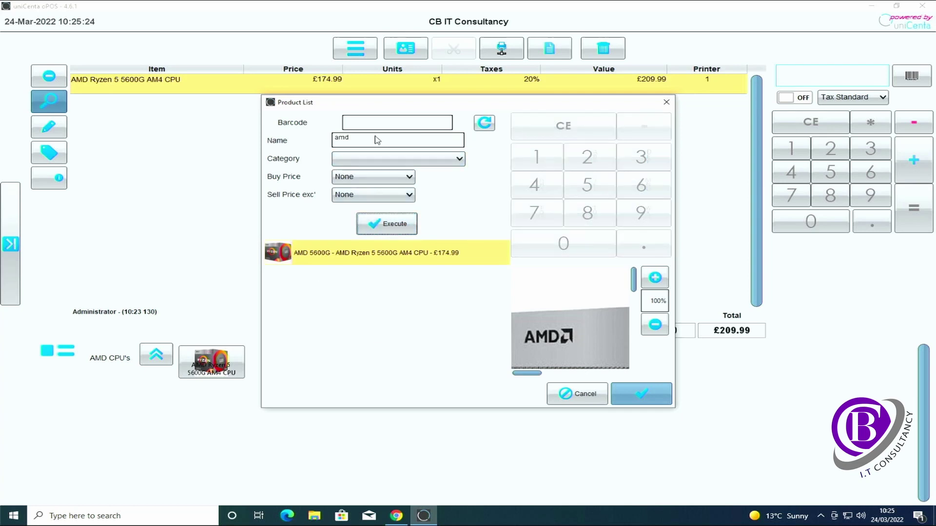
click(341, 141)
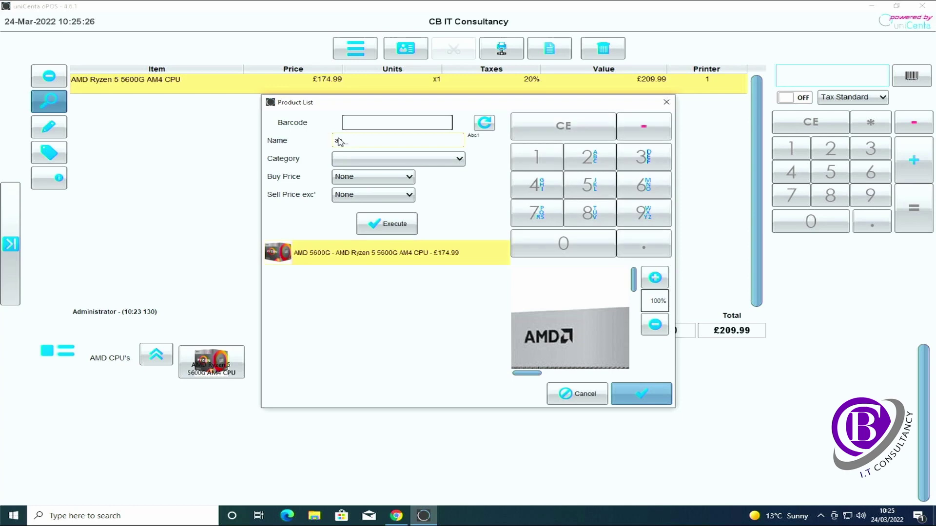
text(en)
click(388, 225)
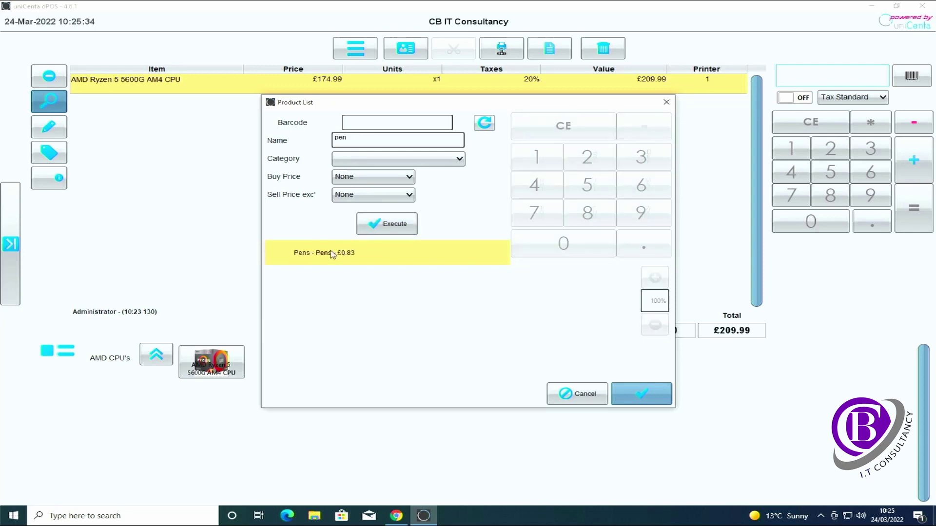
click(641, 394)
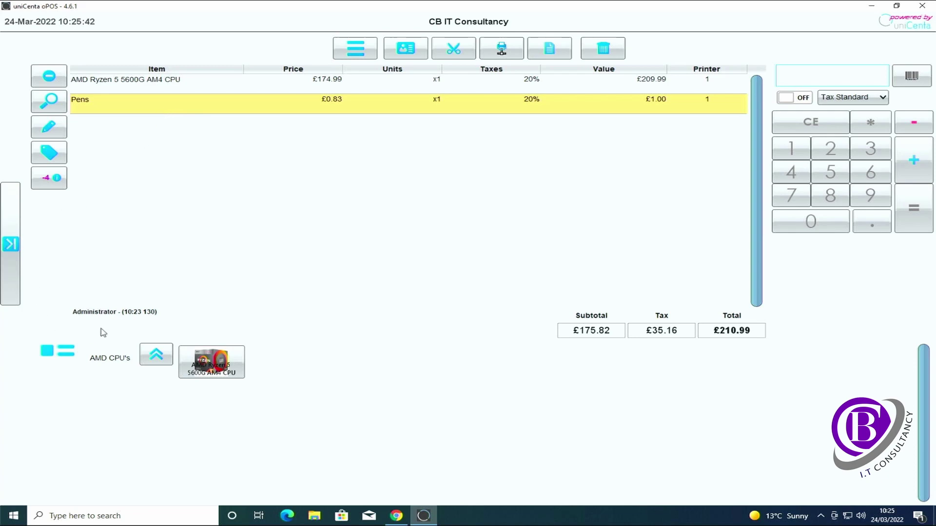
Step: Return up to the Hardware categories and select the Ryzen CPU line on the ticket
click(156, 354)
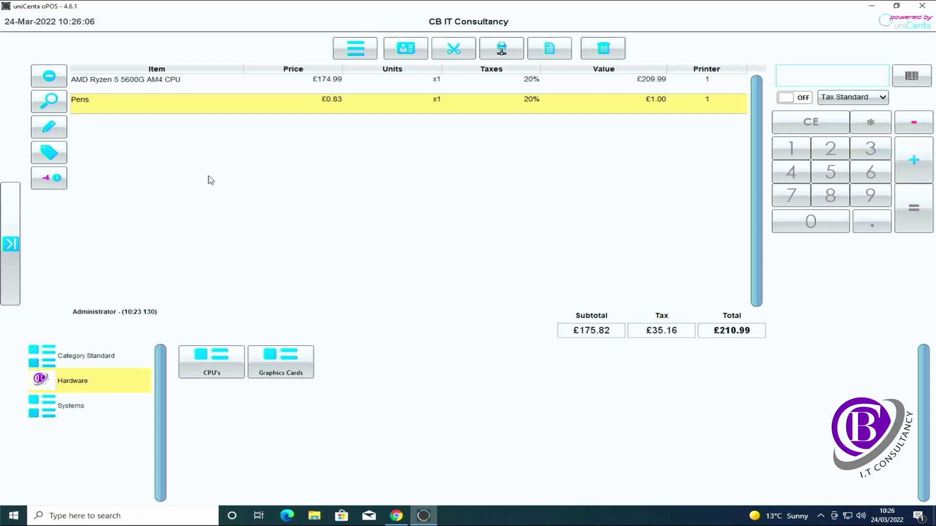
click(185, 86)
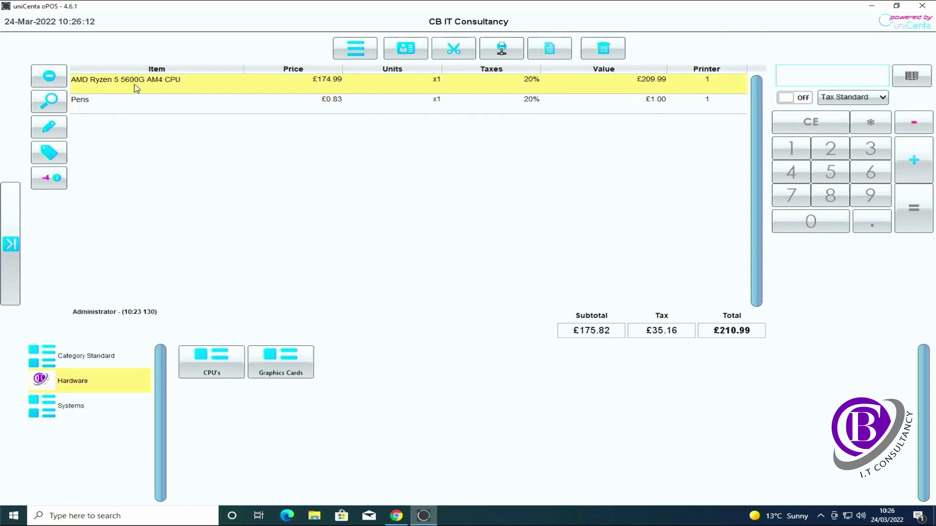
Step: Reprice the Ryzen 5 5600G ticket line to £219.99 including tax
click(50, 134)
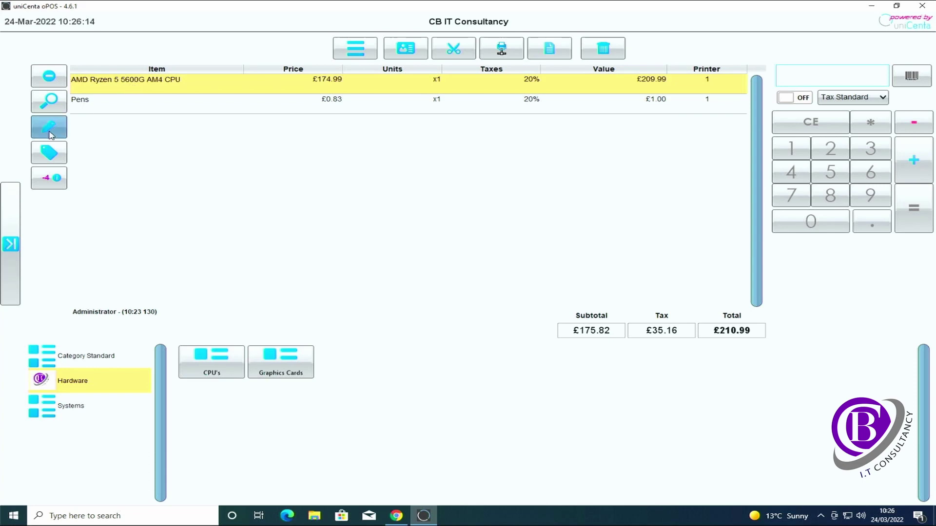
click(50, 134)
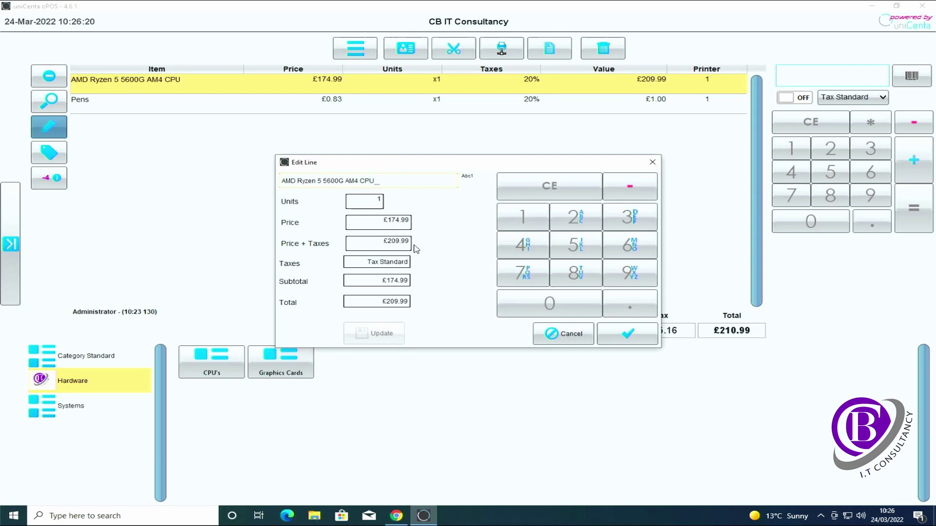
click(399, 248)
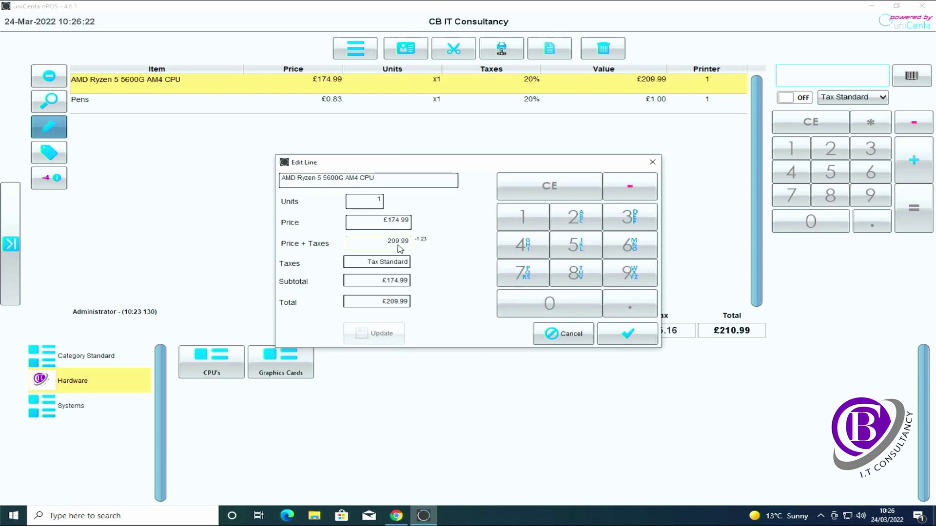
text(1)
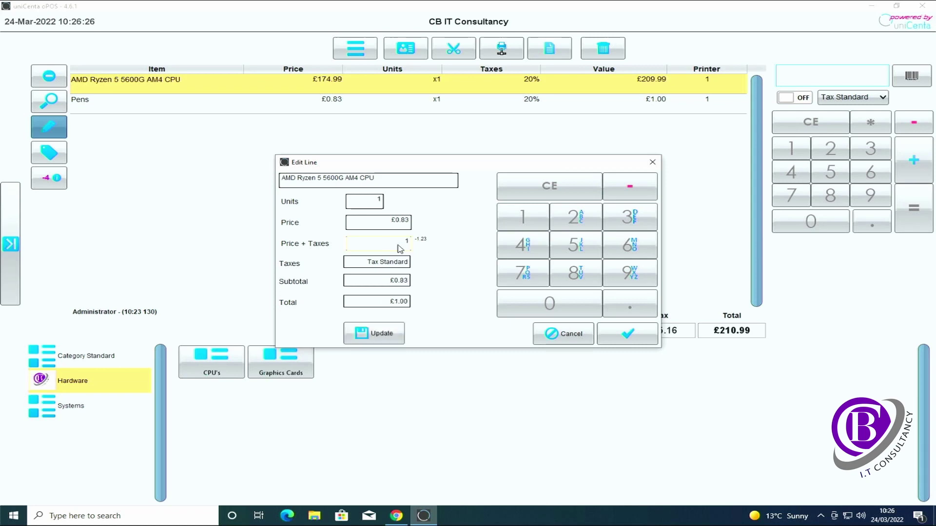
key(BackSpace)
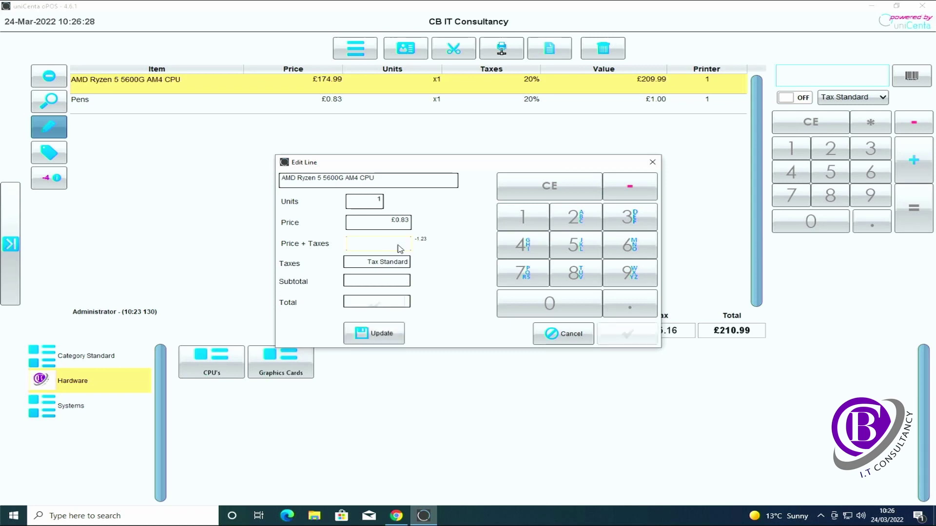
text(219)
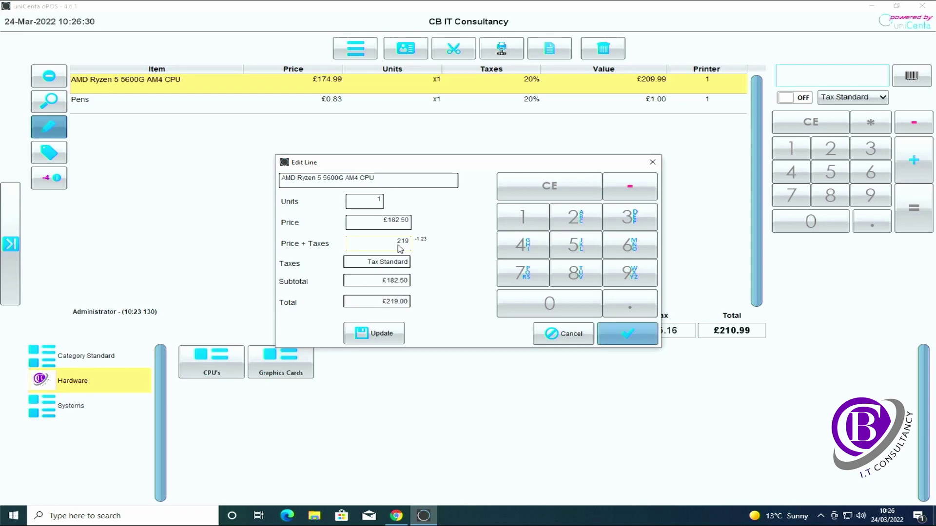
text(.99)
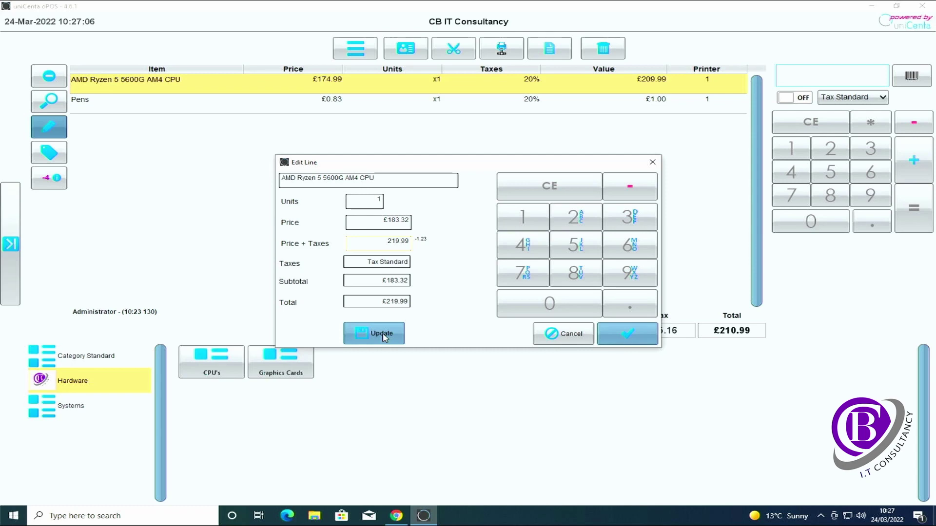
click(382, 336)
click(638, 340)
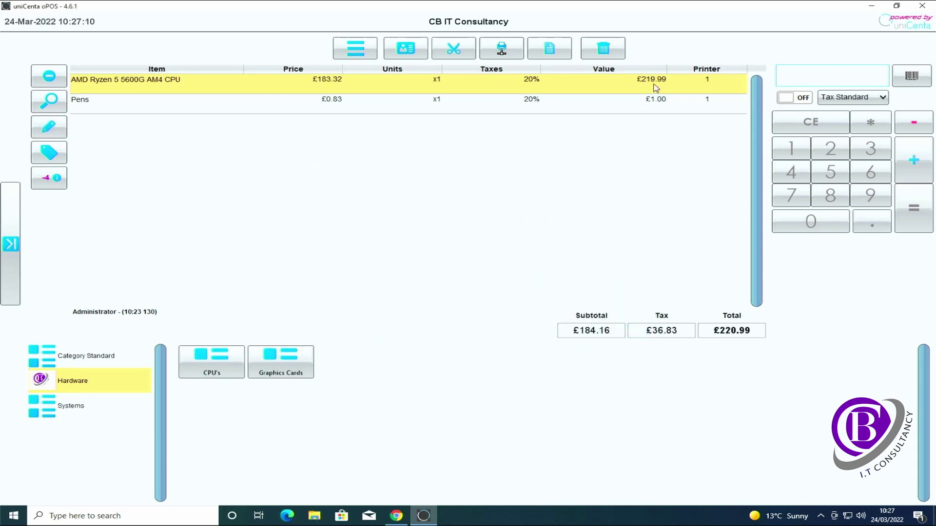
Step: Add a second Ryzen 5 5600G from CPU's > AMD CPU's to the ticket
click(208, 370)
click(211, 367)
click(213, 365)
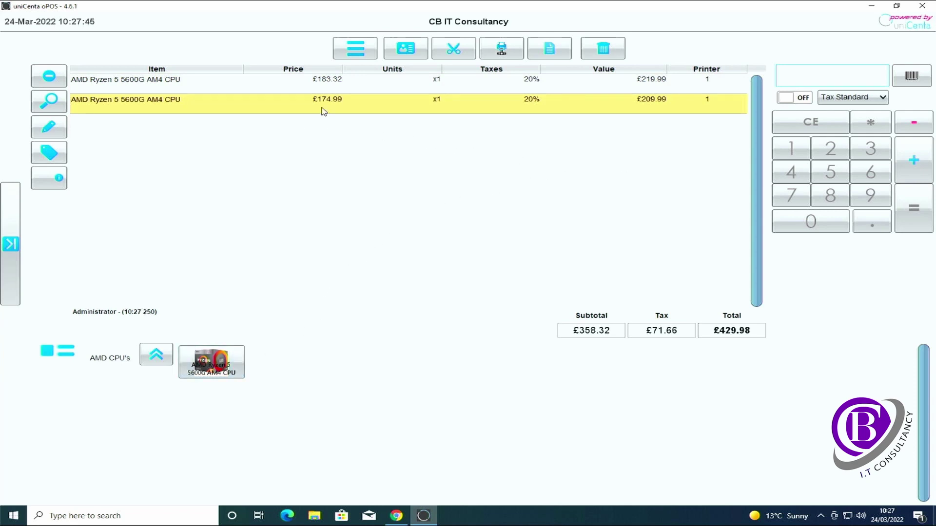
Step: Restart uniCenta oPOS and log in as Administrator
click(929, 7)
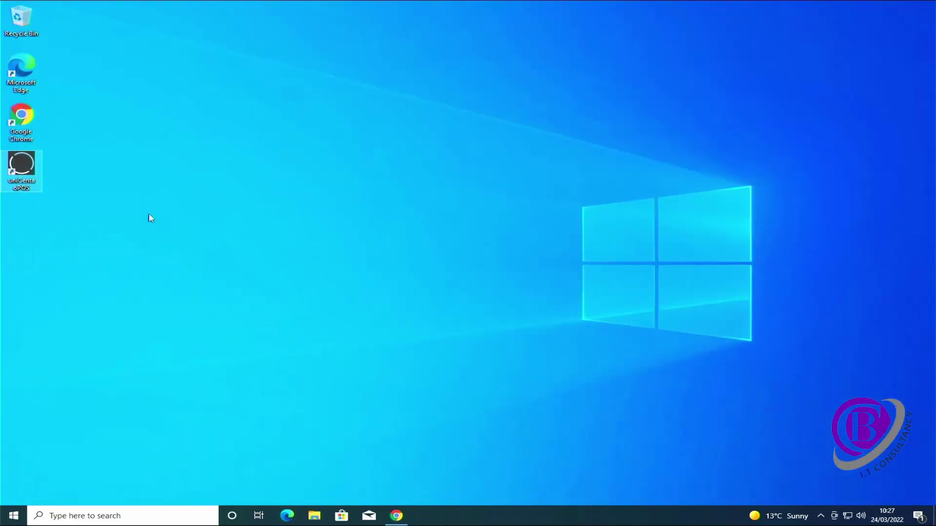
double_click(22, 169)
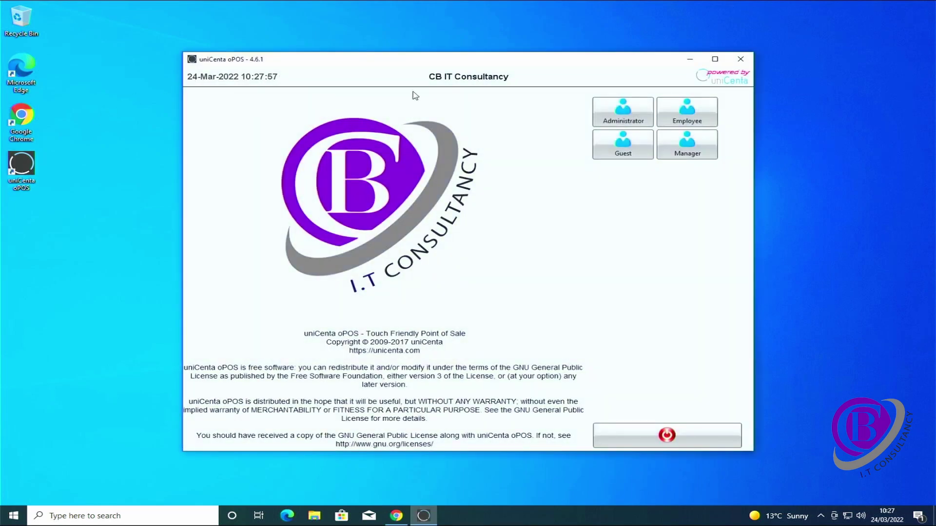
click(633, 124)
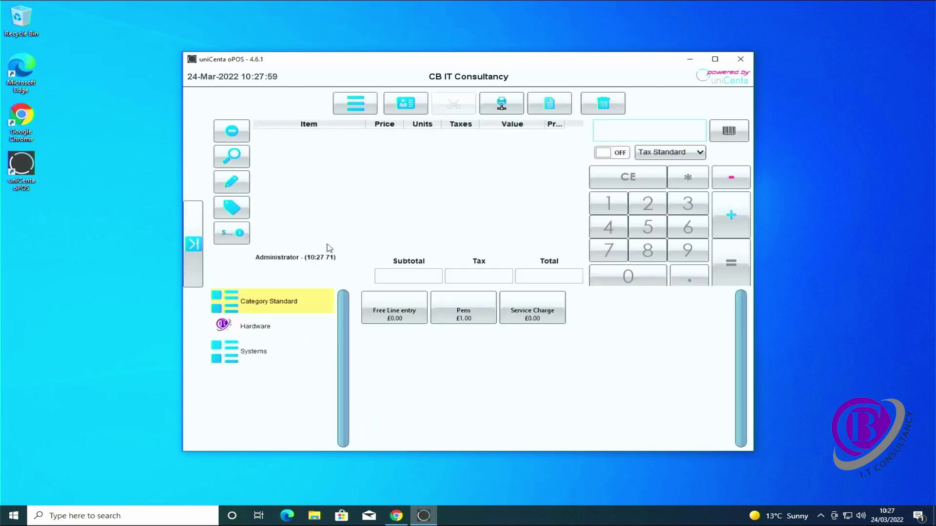
Step: Add one Ryzen 5 5600G from AMD CPU's to the ticket, maximise, and inspect its line
click(285, 324)
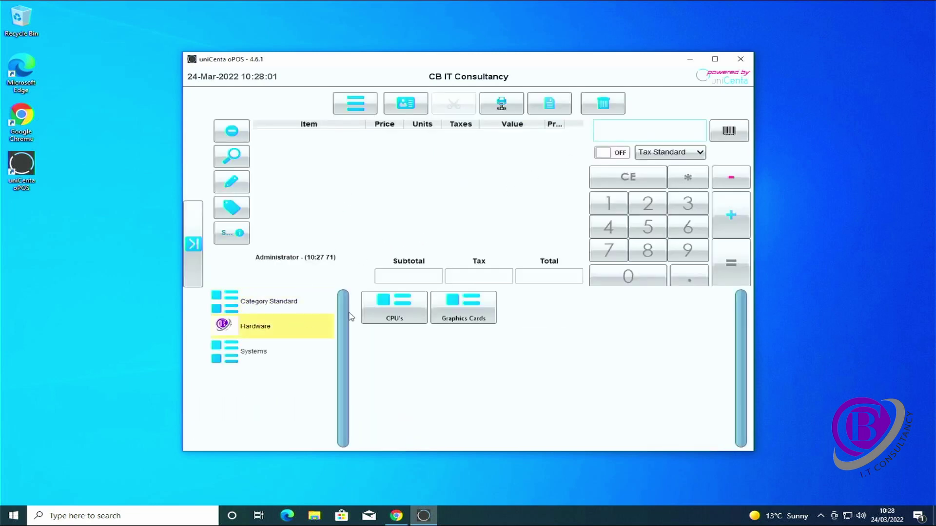
click(388, 312)
click(387, 313)
click(386, 314)
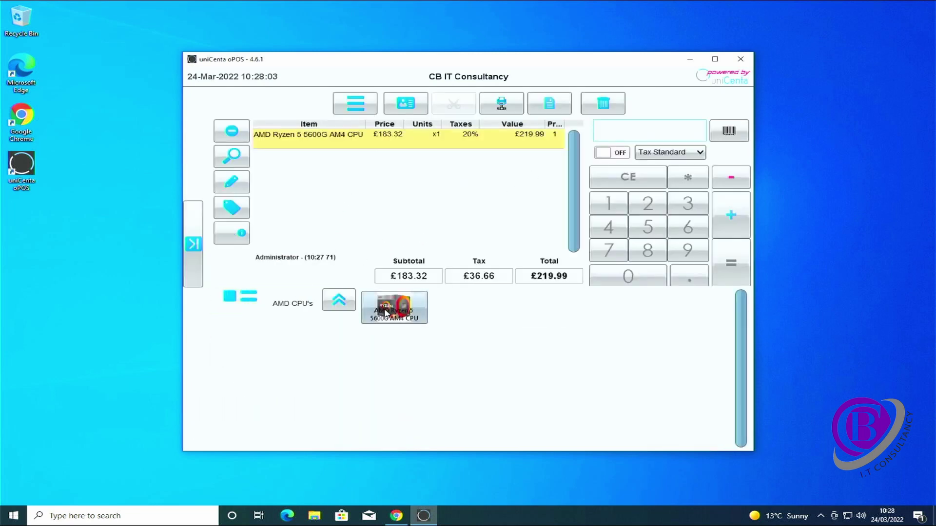
click(715, 59)
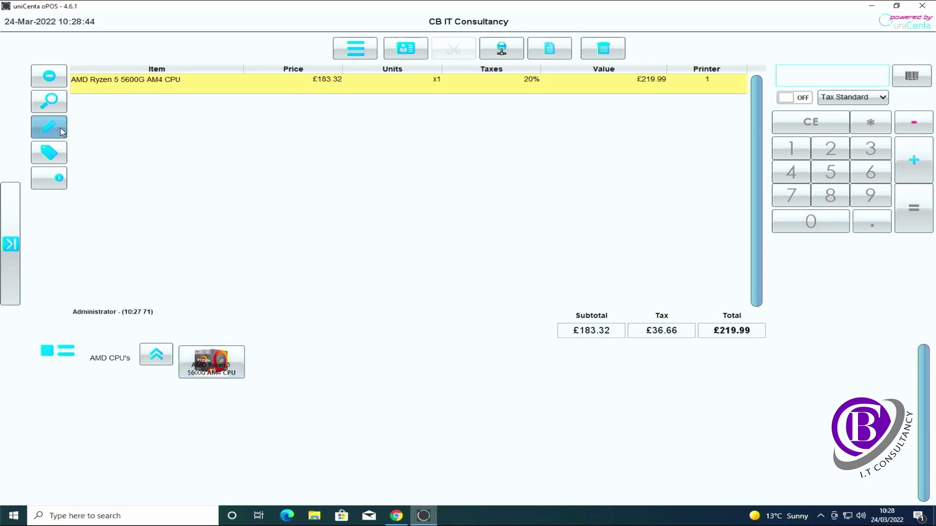
click(49, 126)
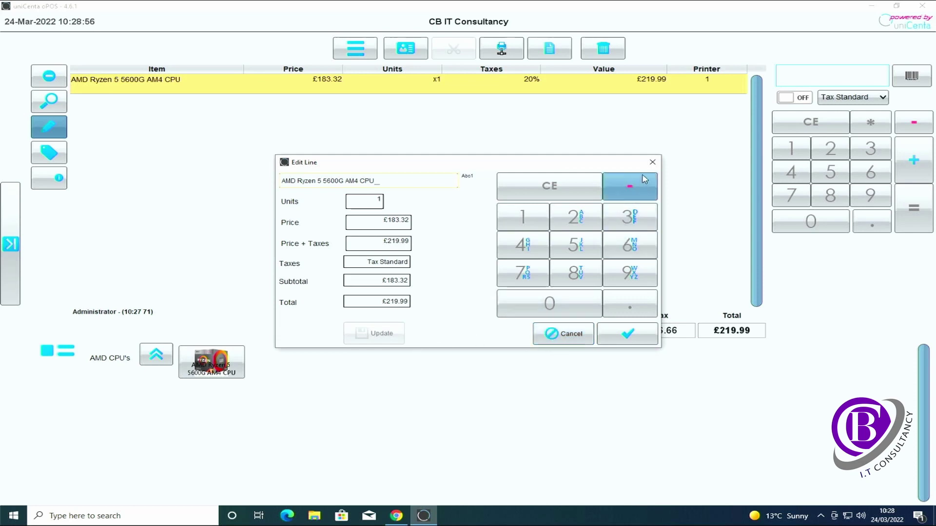
click(652, 163)
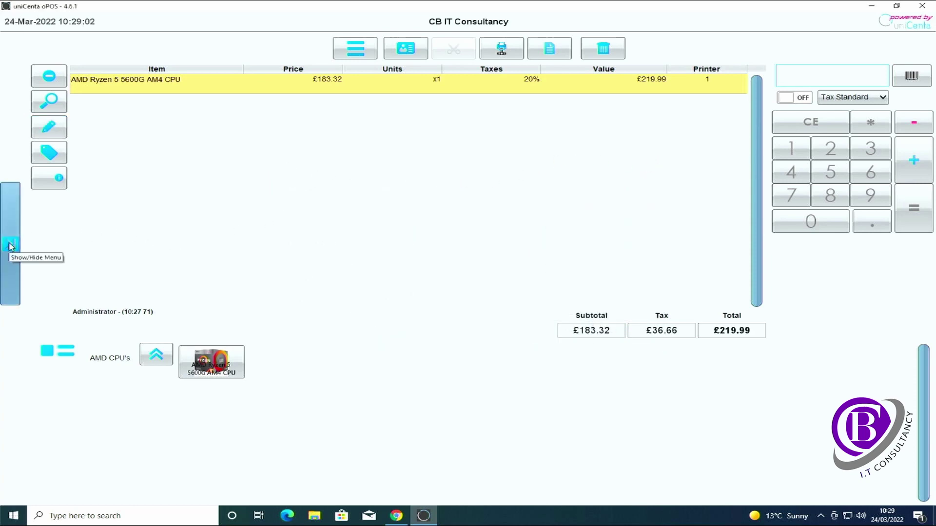
Step: Create and save a new 'Custom PC' product with a £600 sell price including tax
click(10, 245)
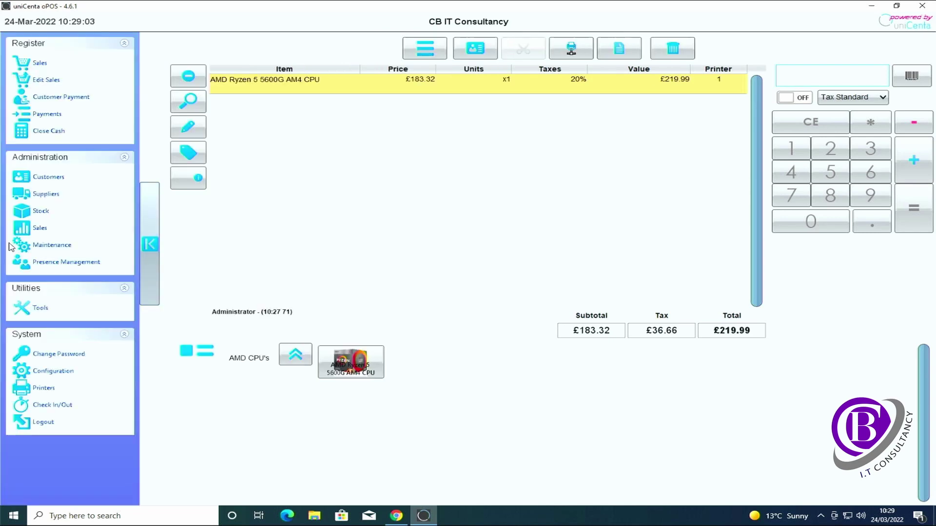
click(40, 212)
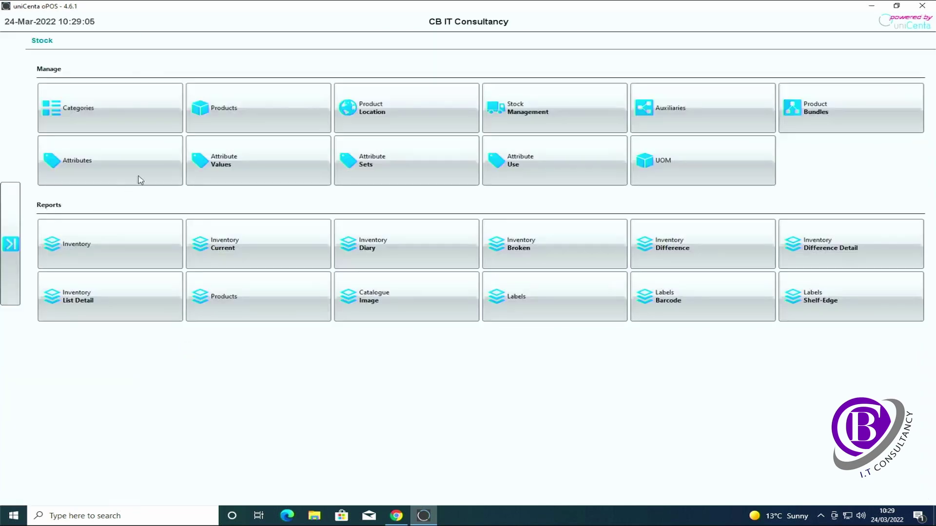
click(229, 119)
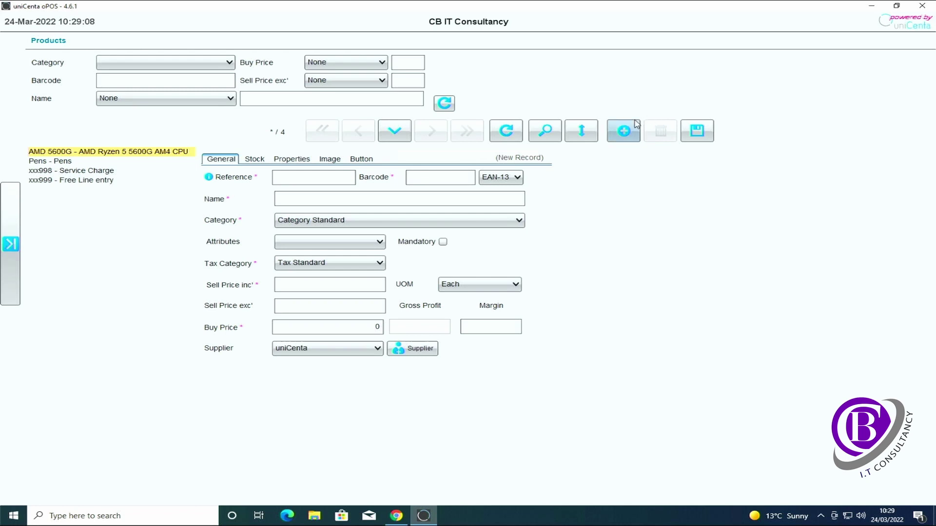
click(623, 131)
click(322, 180)
text(Custom)
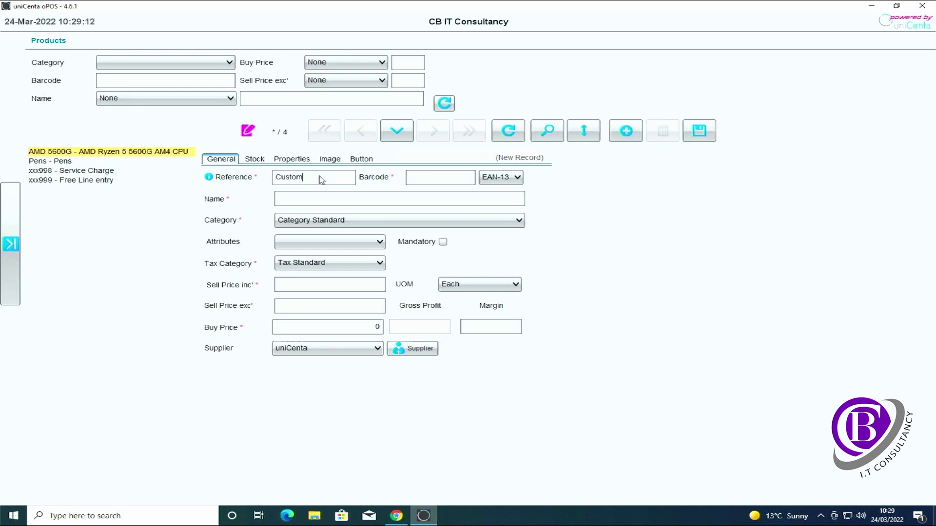
text( PC)
key(Tab)
key(Tab)
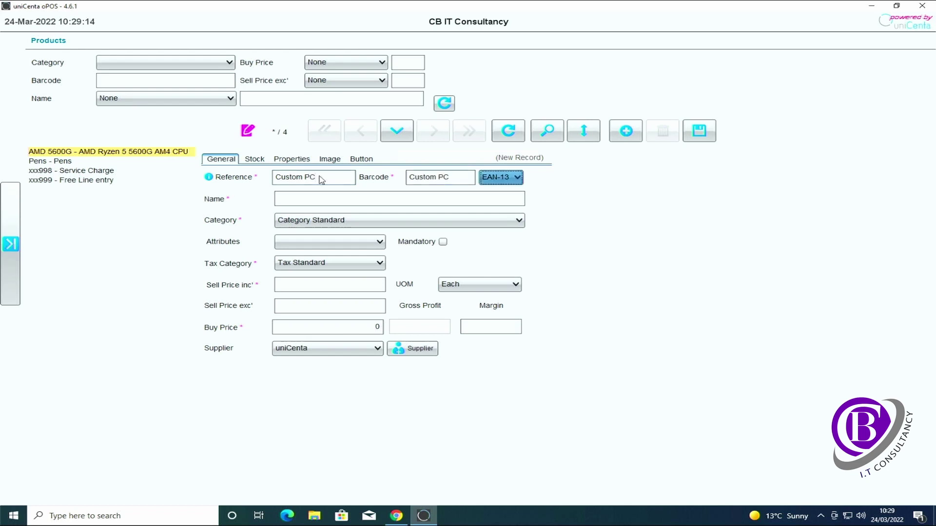
key(Tab)
text(Custom PC)
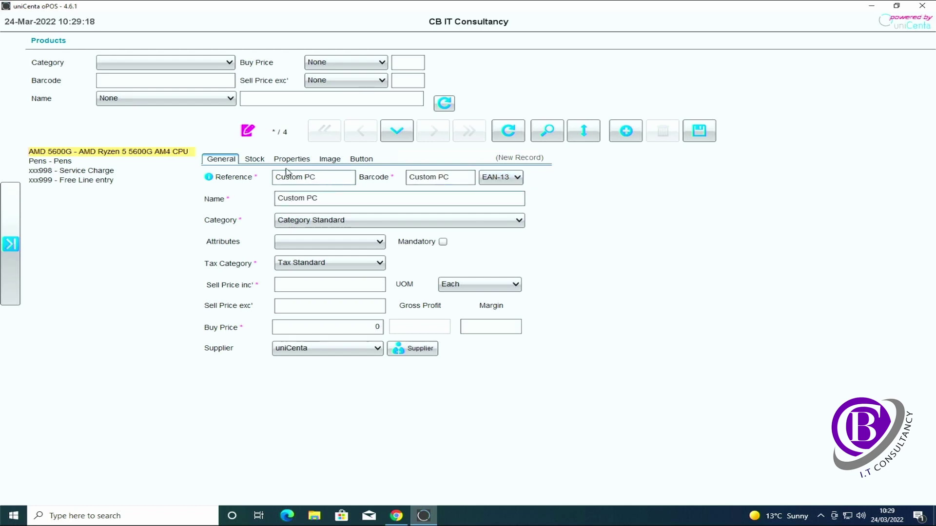
click(348, 290)
text(600)
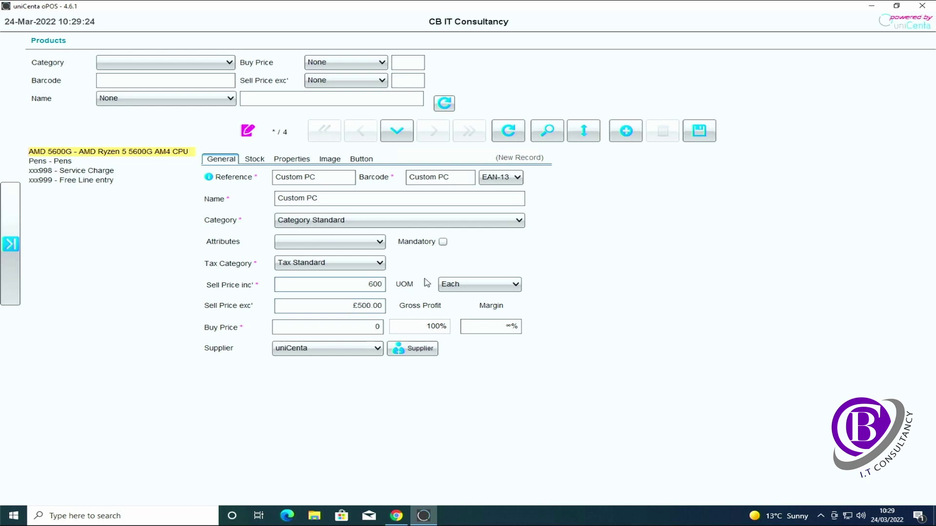
click(697, 135)
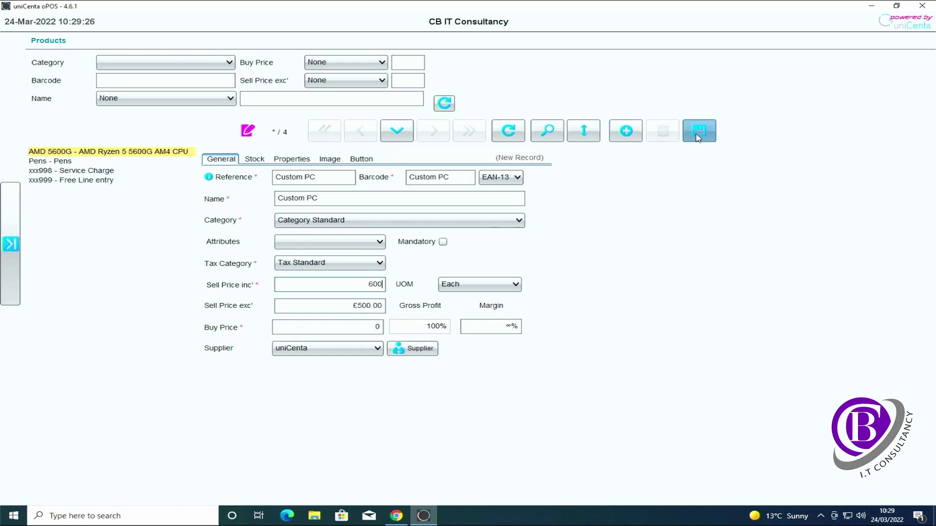
Step: Assign Custom PC to the New PC's category and save
click(457, 220)
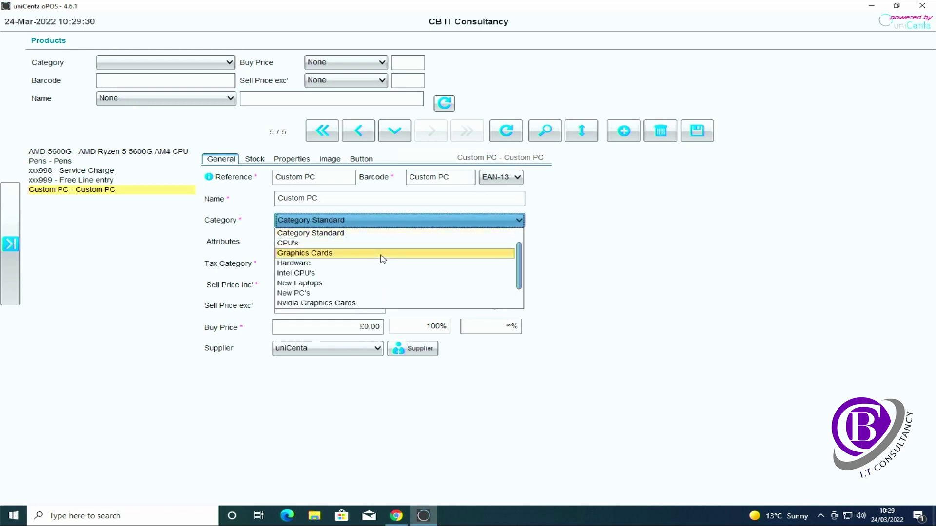
scroll(380, 276, down, 1)
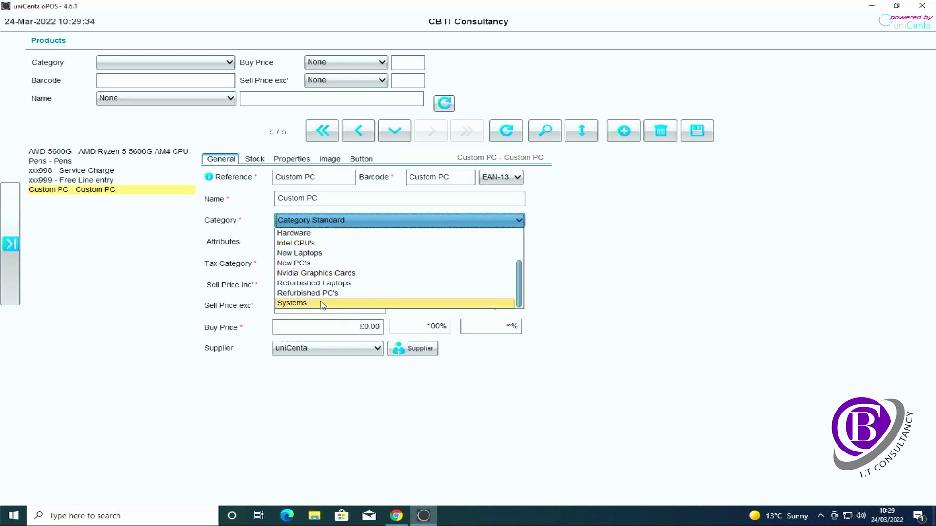
click(325, 263)
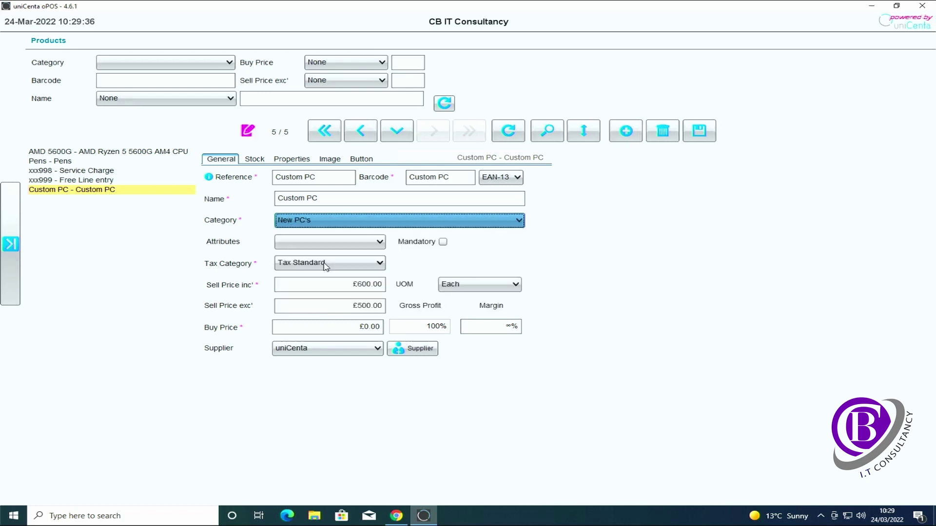
click(699, 134)
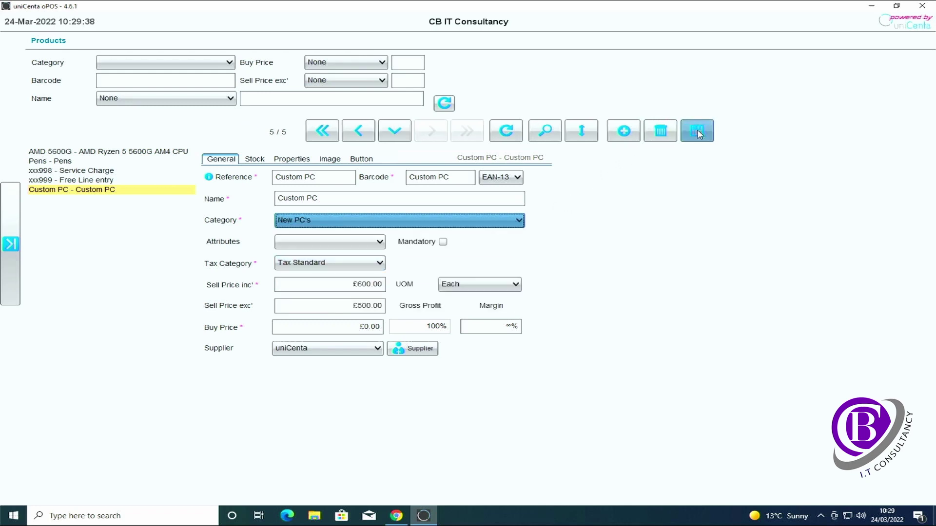
click(14, 249)
Step: Ring up the Custom PC from Systems > New PC's at £600.00 and open its line editor
click(44, 63)
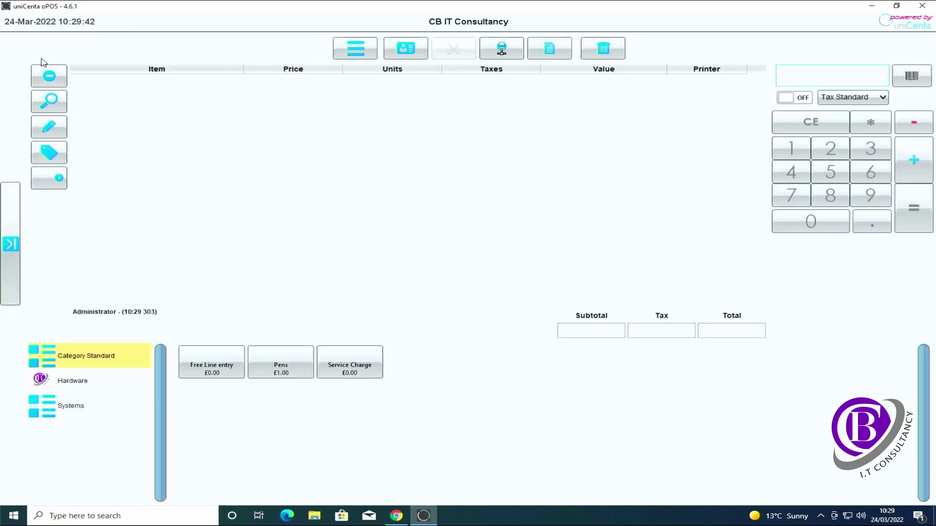
click(61, 415)
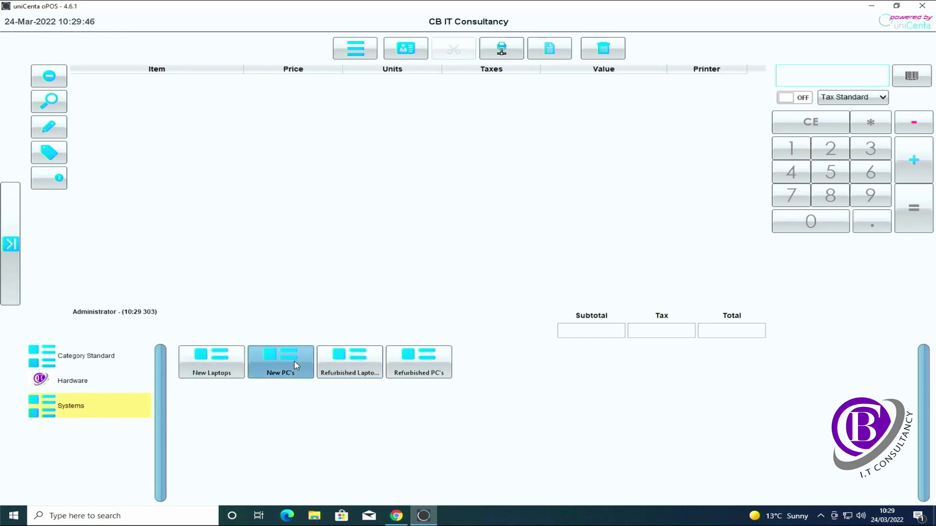
click(280, 363)
click(218, 369)
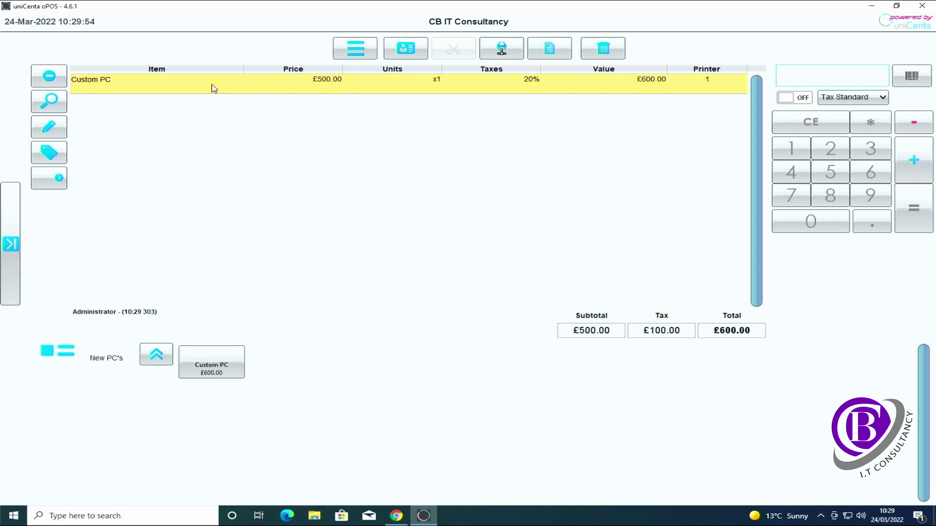
click(48, 129)
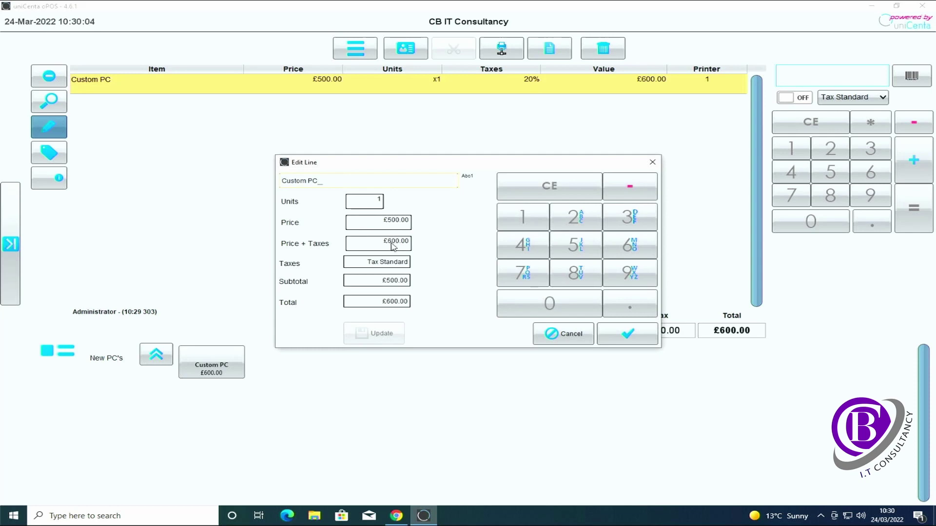
Step: Price the Custom PC line at £1,000.00 including tax, described as AMD 5600G, 16GB Ram, 1TB SSD, Win 10 Pro, RTX3060
click(390, 246)
text(1000)
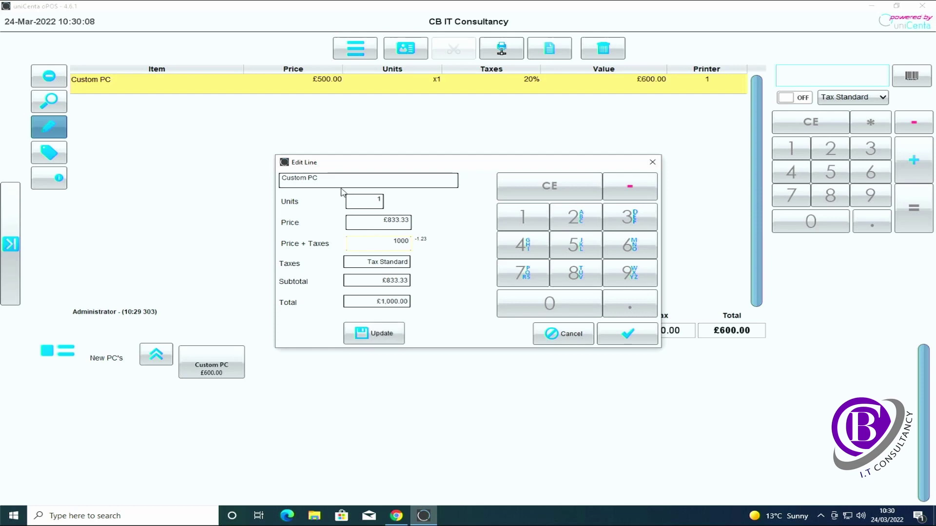
click(339, 183)
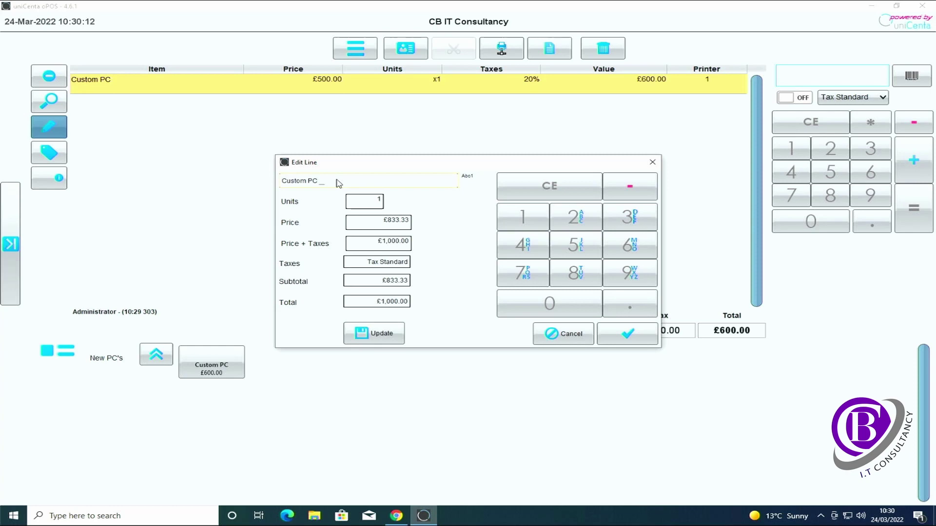
text(AMD £600G, 16GB Ram, 1TB SSD, Win 10 Pro)
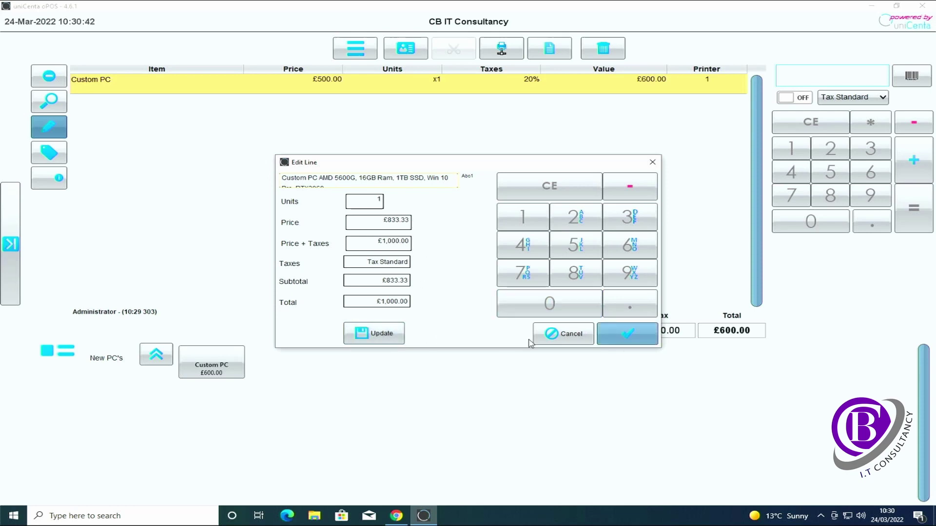
click(628, 335)
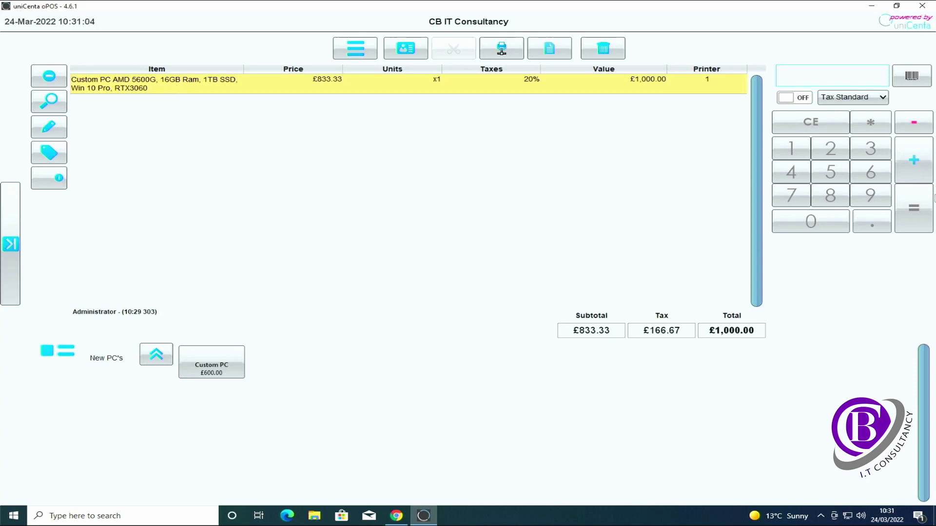
Step: Pay the £1,000.00 ticket by card and dismiss the receipt printing warning
click(914, 209)
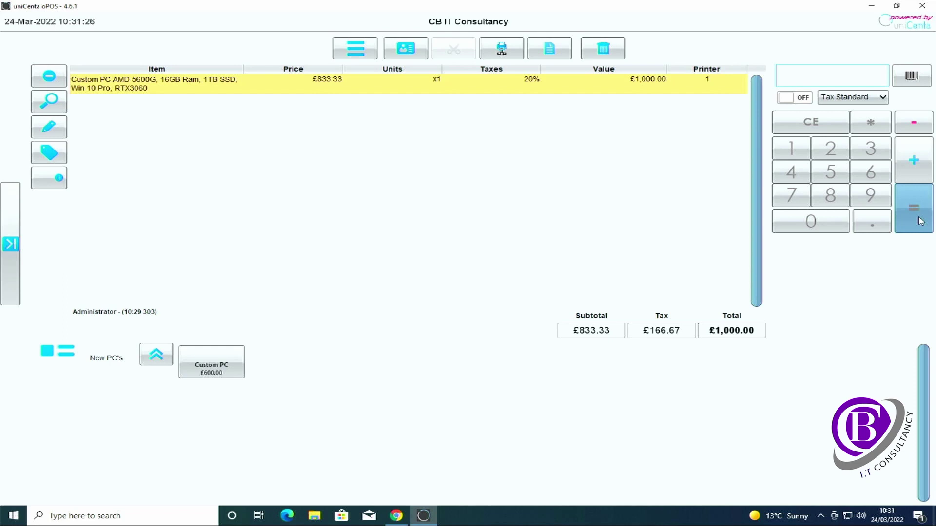
click(921, 220)
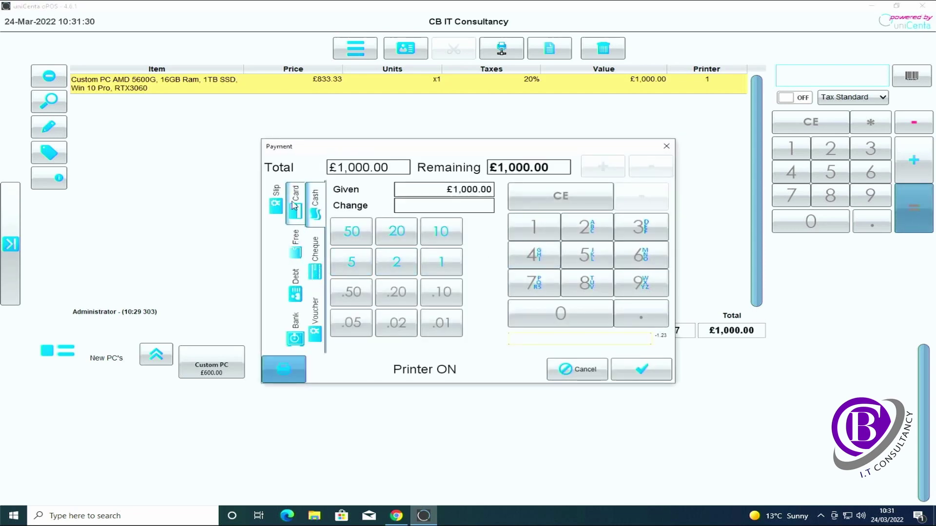
click(294, 203)
click(640, 370)
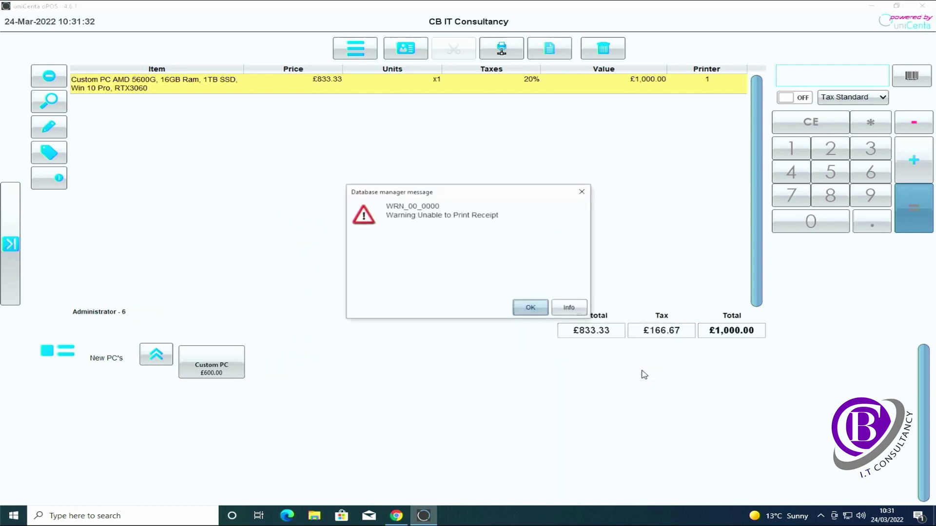
click(529, 308)
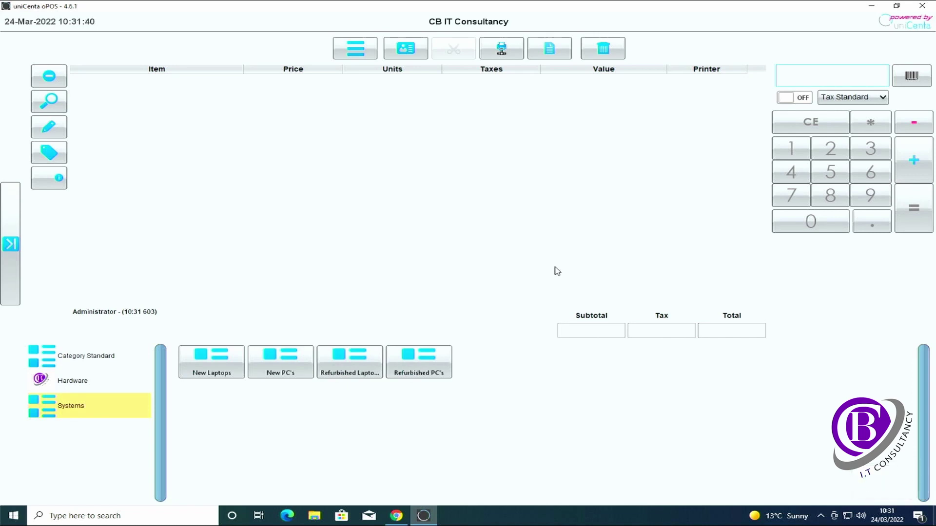
Step: In Edit Sales, list today's tickets and reopen the £1,000.00 Custom PC sale's receipt
click(11, 244)
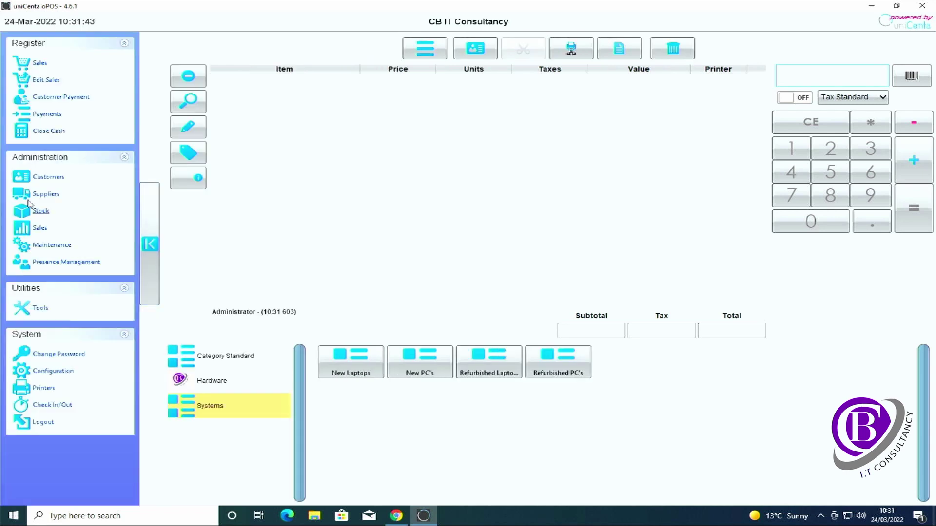
click(48, 82)
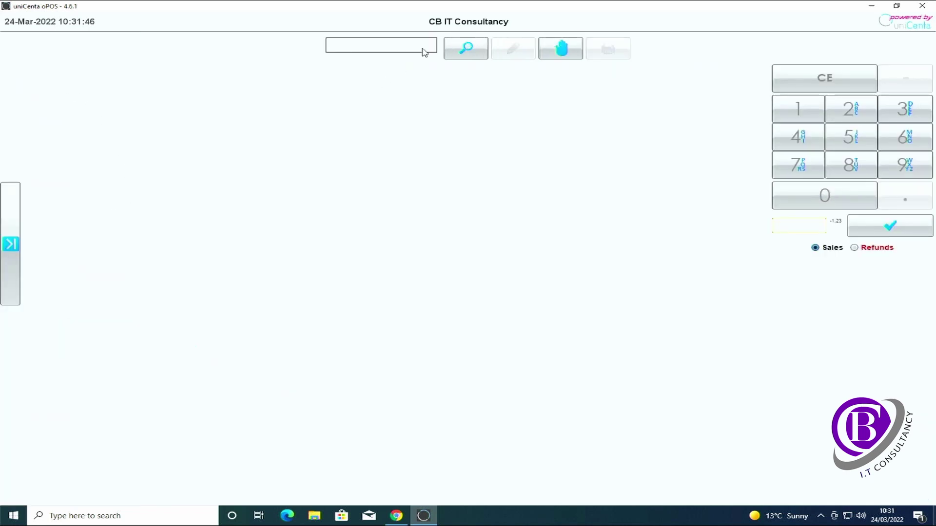
click(470, 56)
click(428, 252)
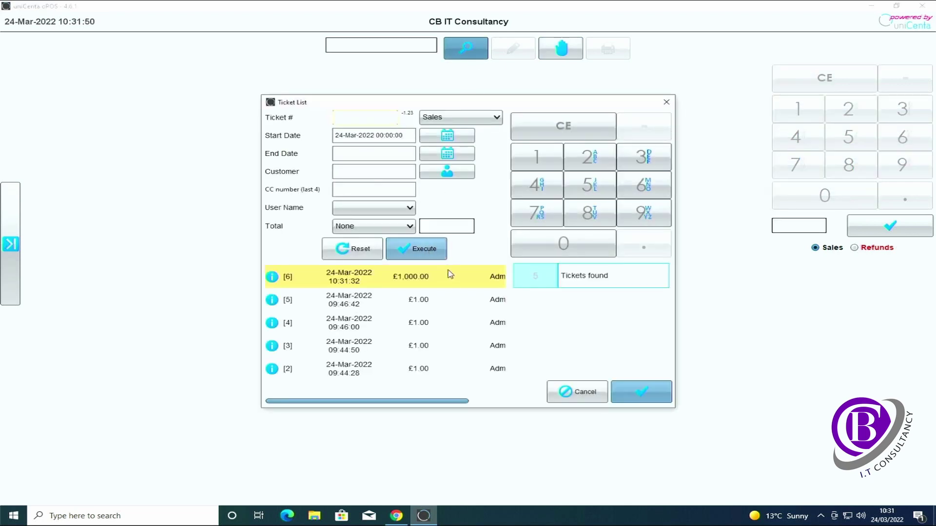
double_click(357, 285)
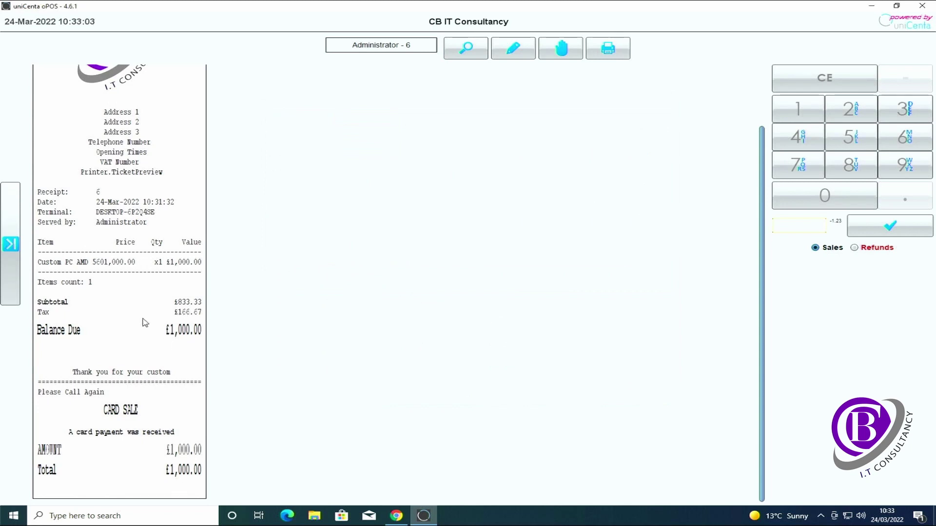
scroll(143, 320, up, 3)
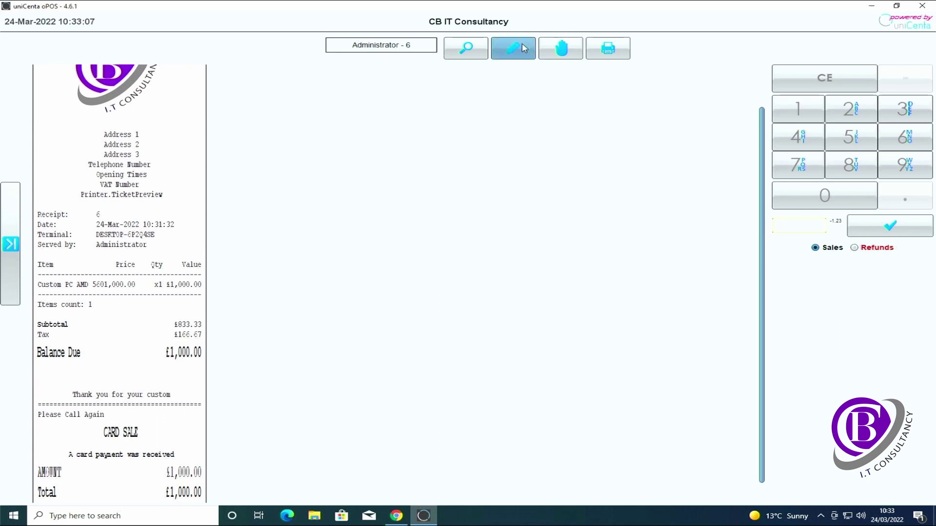
click(523, 48)
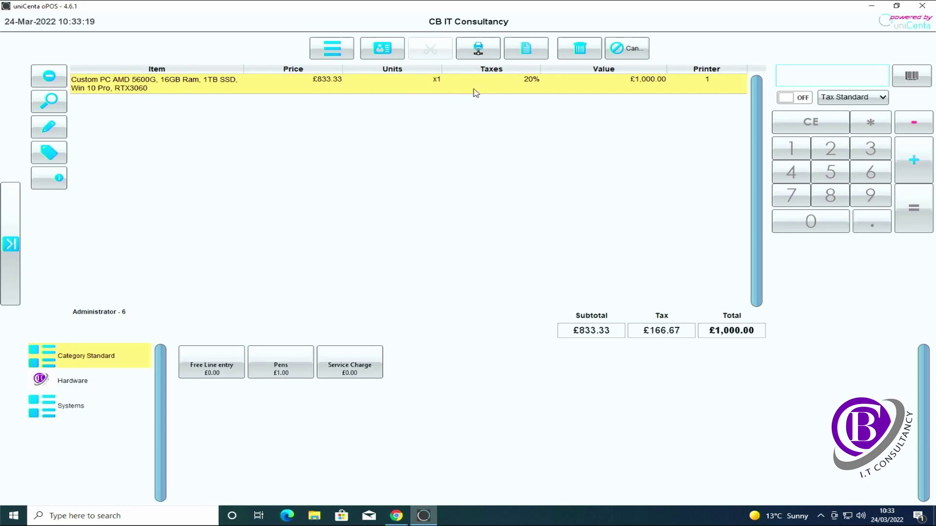
click(626, 49)
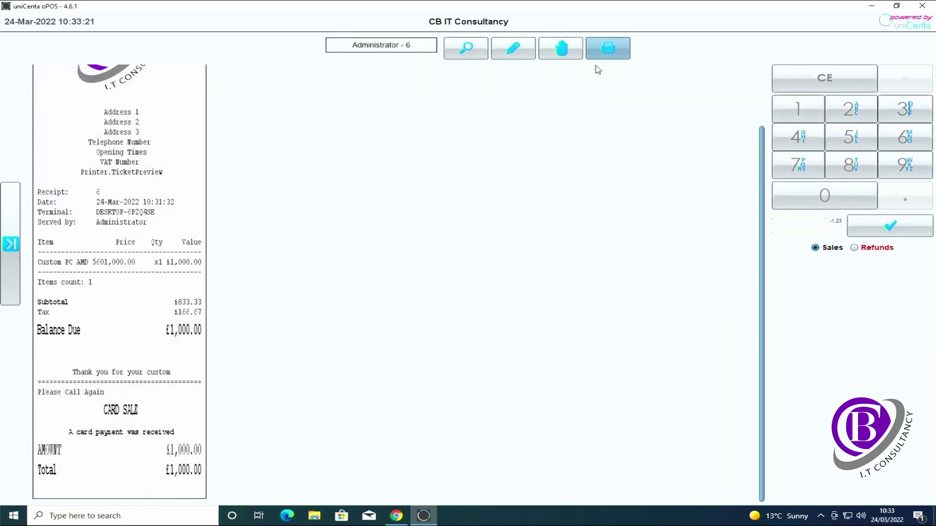
Step: Refund the Custom PC line's £1,000.00 to card and dismiss the printing warning
click(561, 50)
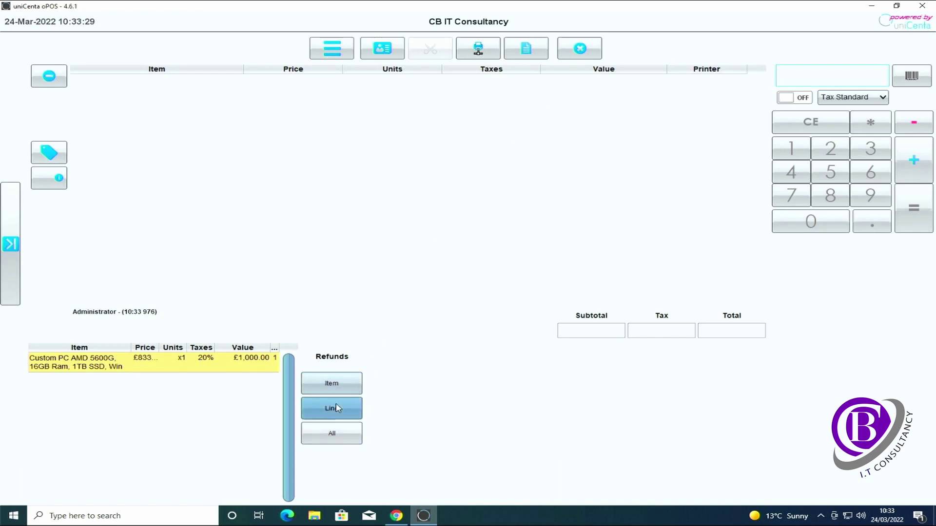
click(340, 433)
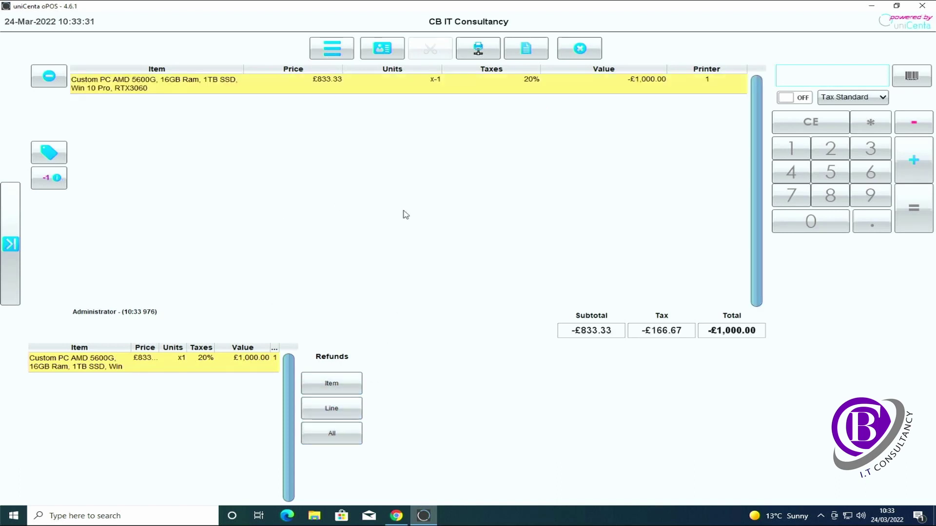
click(923, 216)
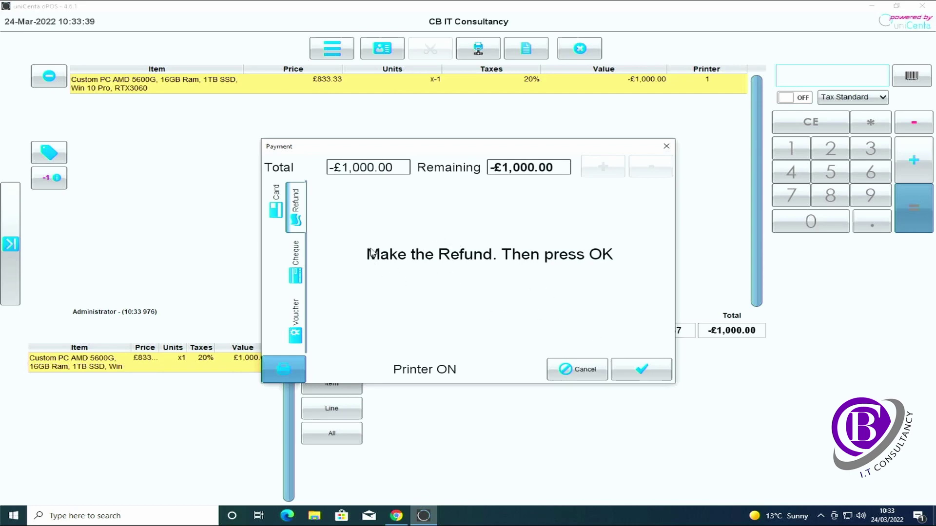
click(285, 203)
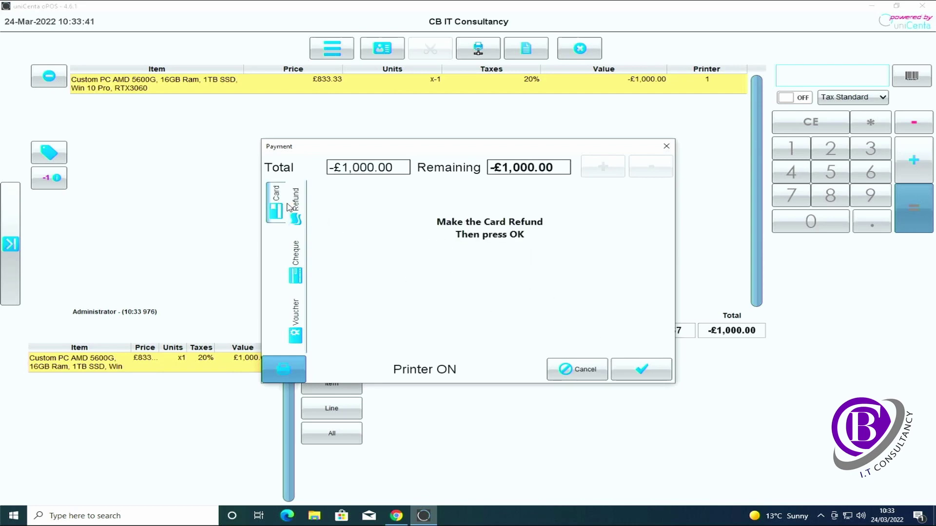
click(629, 381)
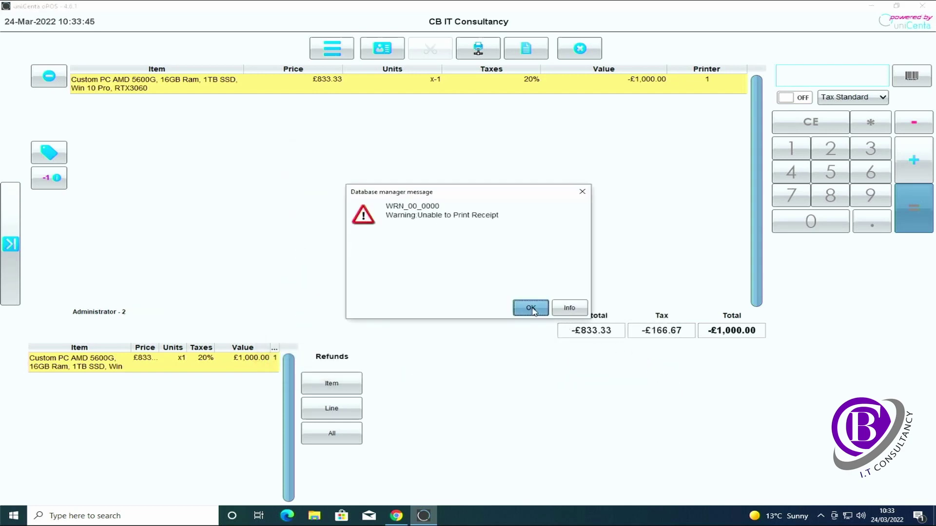
click(530, 308)
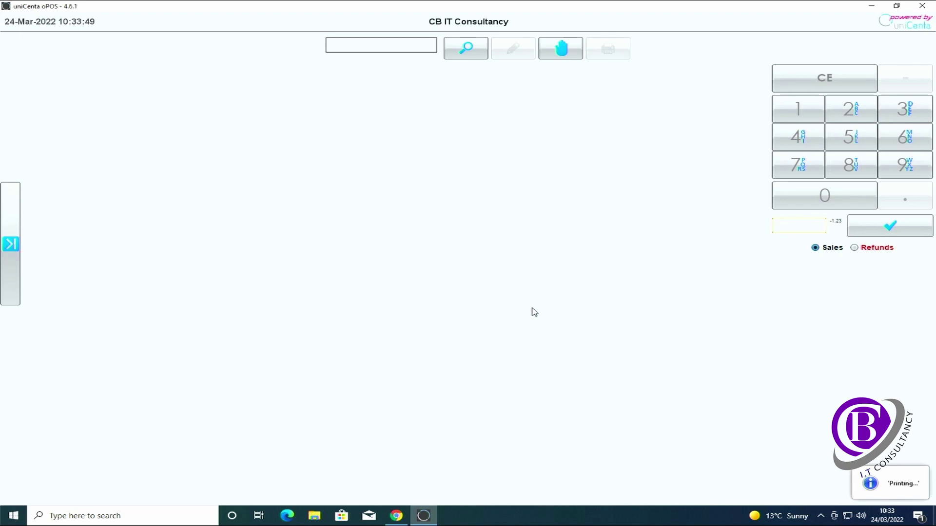
Step: Expand the left side panel to show the main navigation menu beside the empty ticket viewer
click(10, 249)
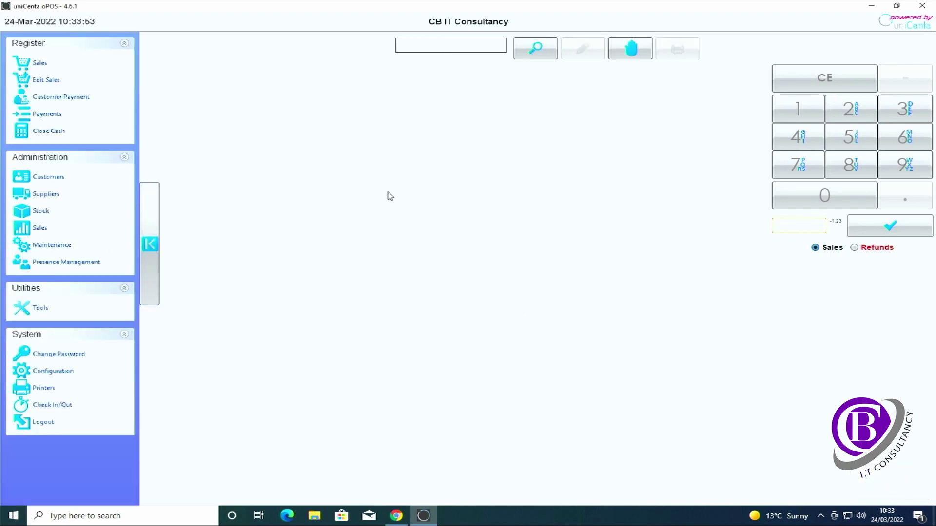